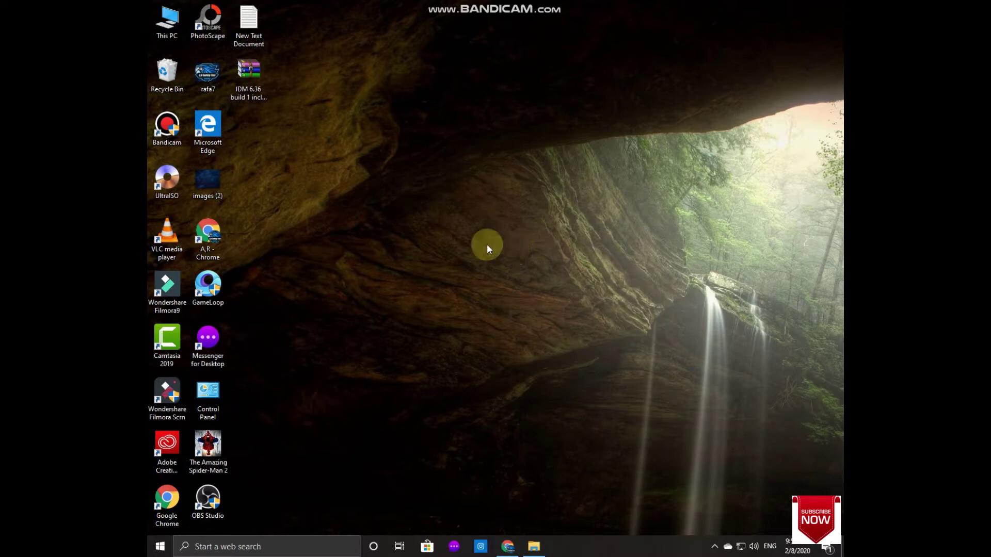
Step: Refresh the desktop and bring up Chrome showing the IDM 6.36 download page
{"action": "right_click", "coordinate": [411, 89]}
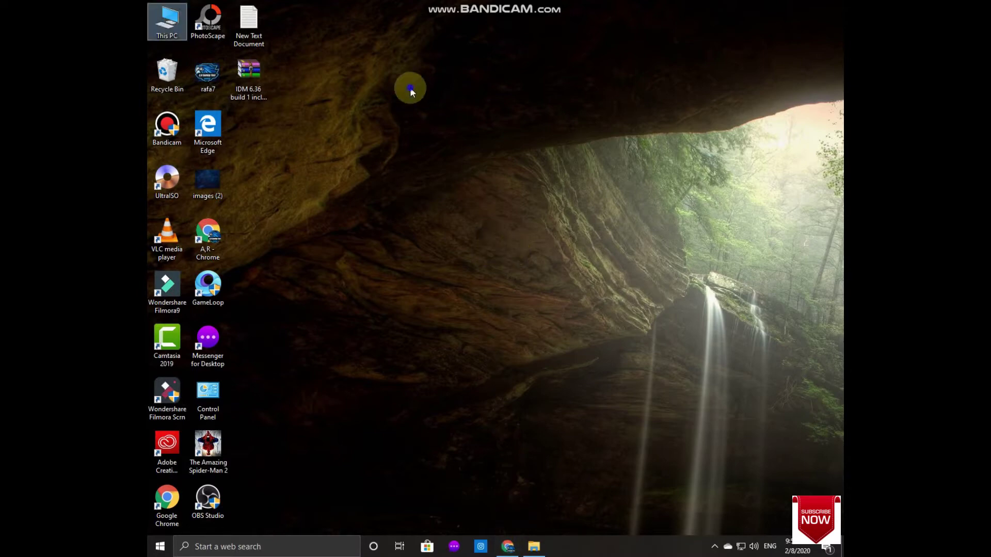
{"action": "left_click", "coordinate": [427, 121]}
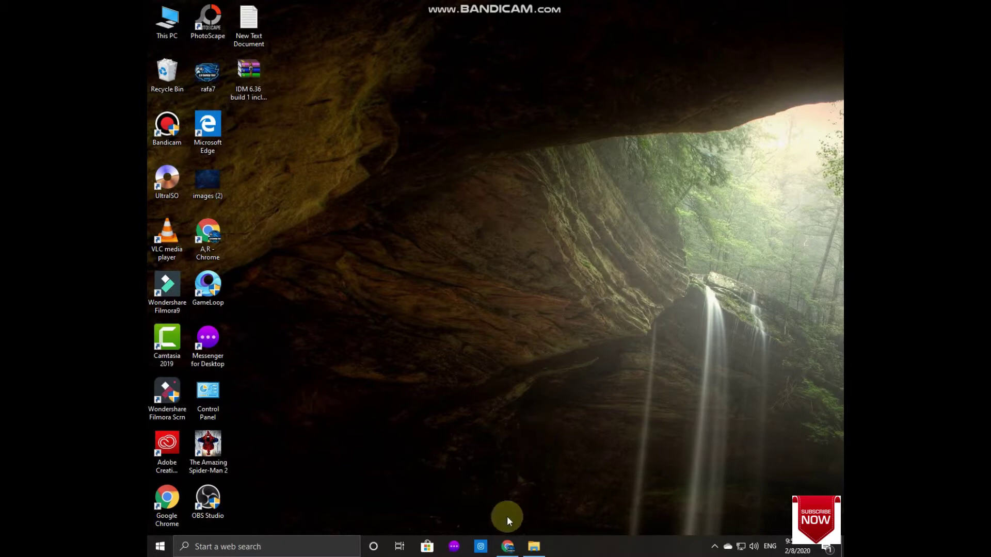
{"action": "left_click", "coordinate": [506, 547]}
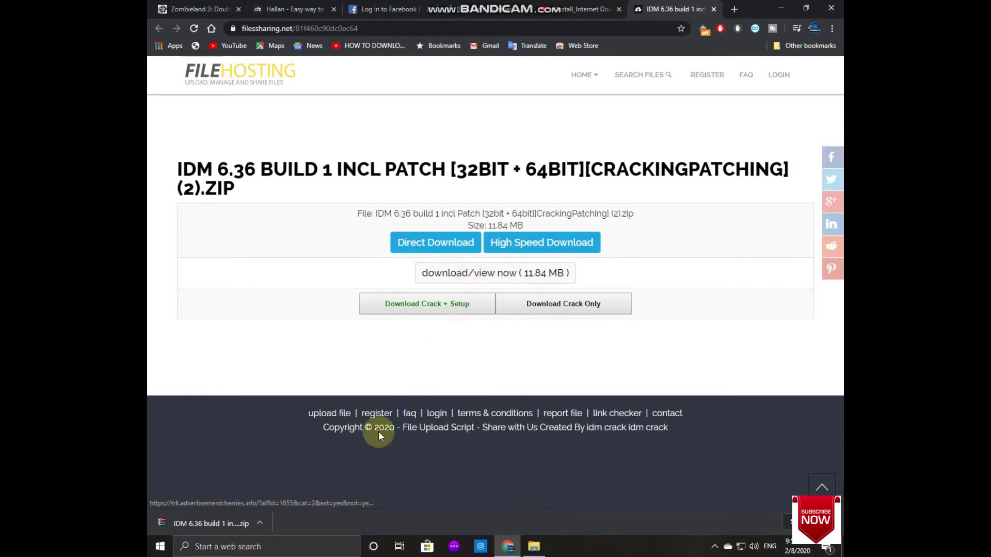
Step: Return to the desktop, refresh it twice, and expand the hidden notification-area icons
{"action": "left_click", "coordinate": [837, 551]}
{"action": "right_click", "coordinate": [484, 219]}
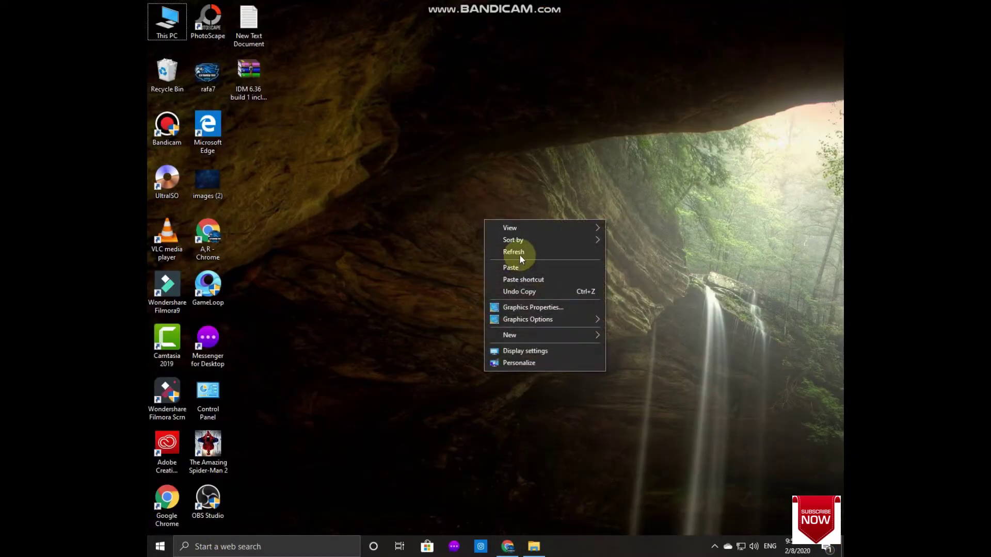
{"action": "left_click", "coordinate": [519, 253]}
{"action": "right_click", "coordinate": [373, 166]}
{"action": "left_click", "coordinate": [417, 199]}
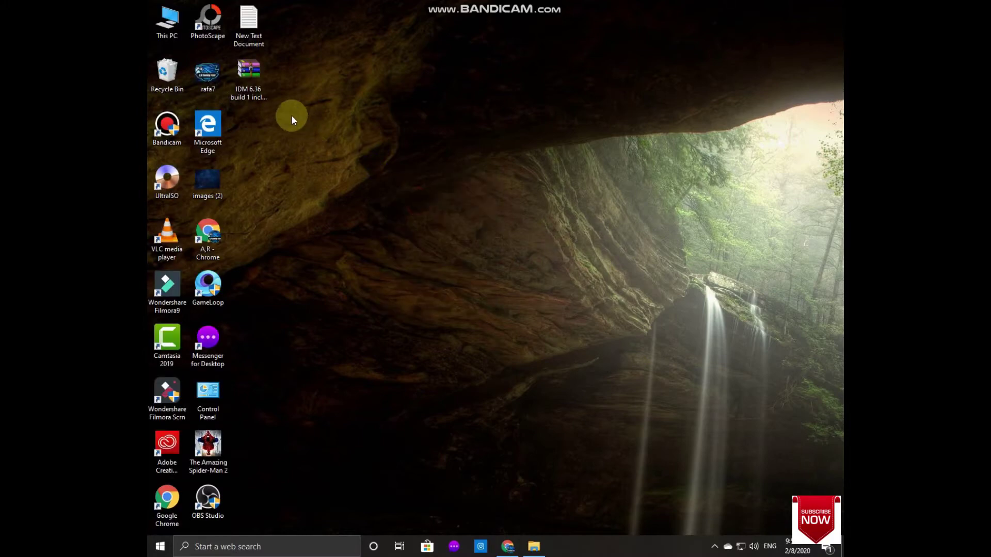
{"action": "left_click", "coordinate": [714, 546]}
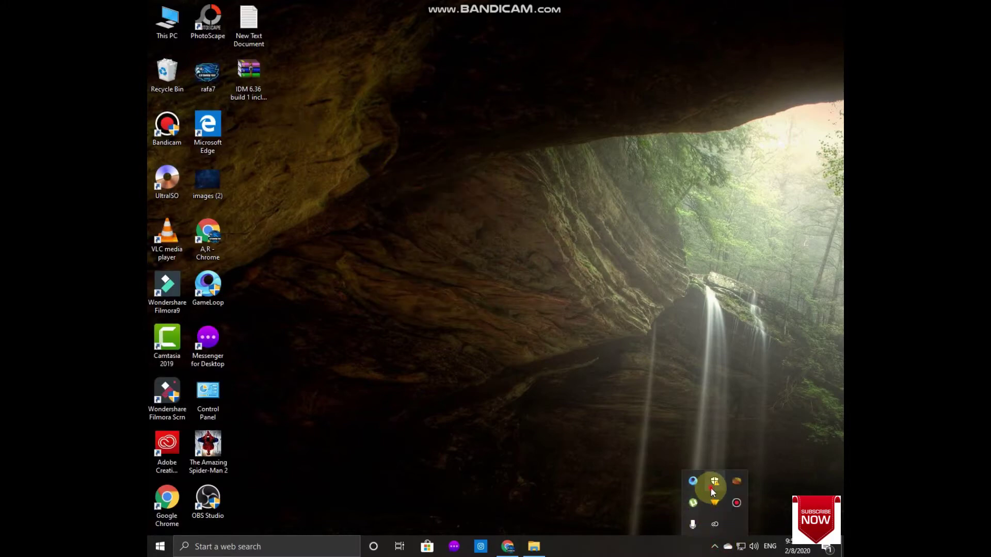
Step: Turn off Real-time protection under Virus & threat protection settings and close Windows Security
{"action": "left_click", "coordinate": [713, 488]}
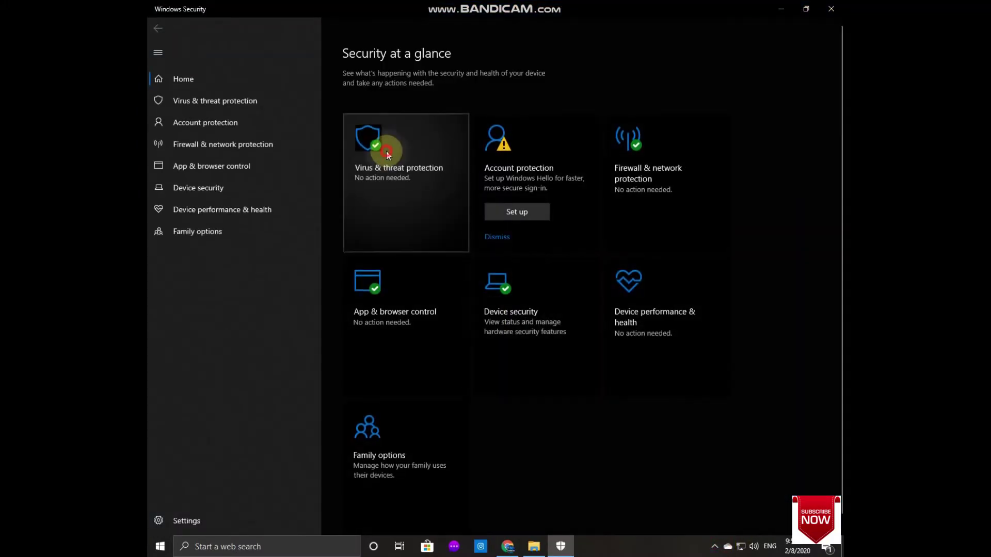
{"action": "left_click", "coordinate": [387, 153]}
{"action": "left_click", "coordinate": [395, 324]}
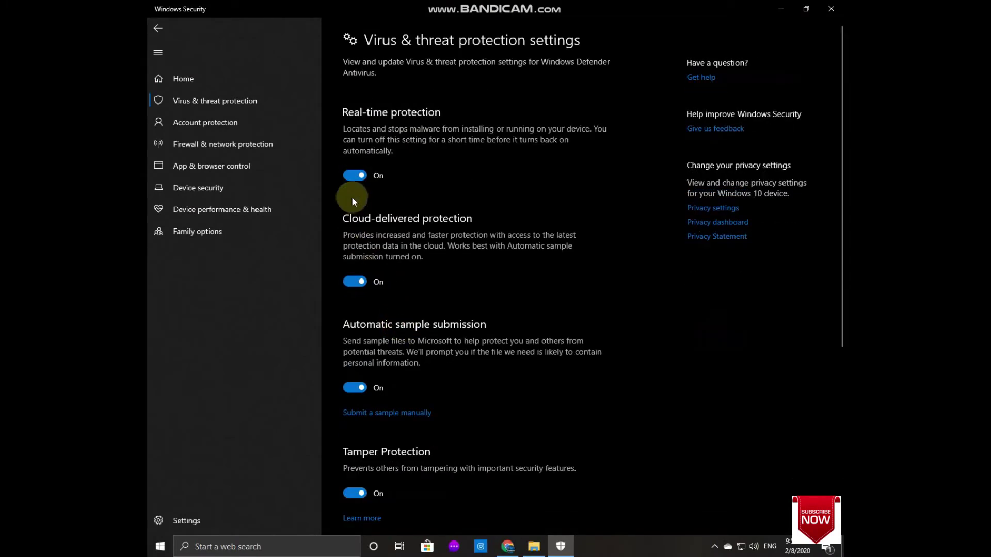
{"action": "left_click", "coordinate": [358, 174]}
{"action": "left_click", "coordinate": [831, 9]}
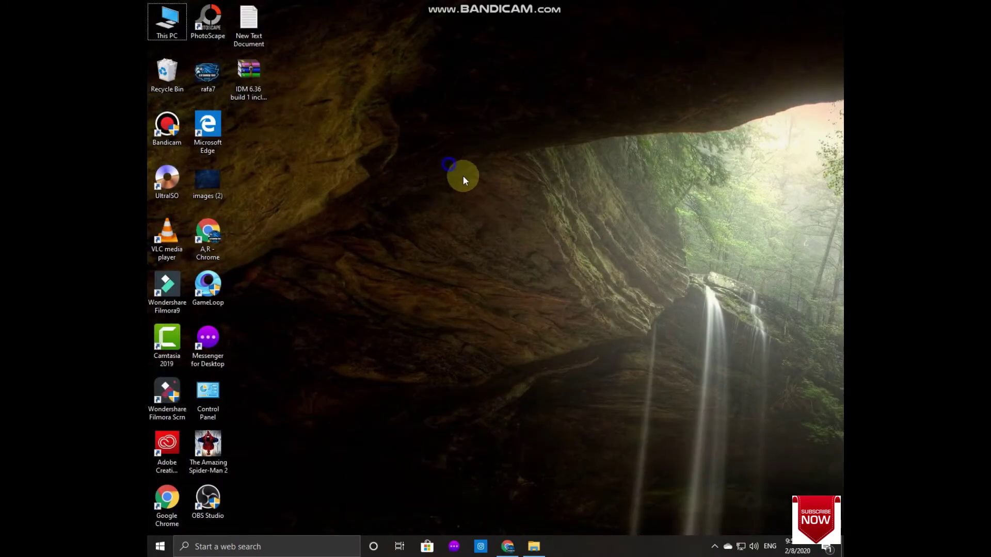
Step: Refresh the desktop three times
{"action": "right_click", "coordinate": [448, 164]}
{"action": "left_click", "coordinate": [478, 192]}
{"action": "right_click", "coordinate": [486, 192]}
{"action": "left_click", "coordinate": [513, 222]}
{"action": "right_click", "coordinate": [522, 223]}
{"action": "left_click", "coordinate": [559, 259]}
Step: Refresh the desktop twice, then use Extract Here on the IDM 6.36 archive
{"action": "right_click", "coordinate": [461, 187]}
{"action": "left_click", "coordinate": [490, 219]}
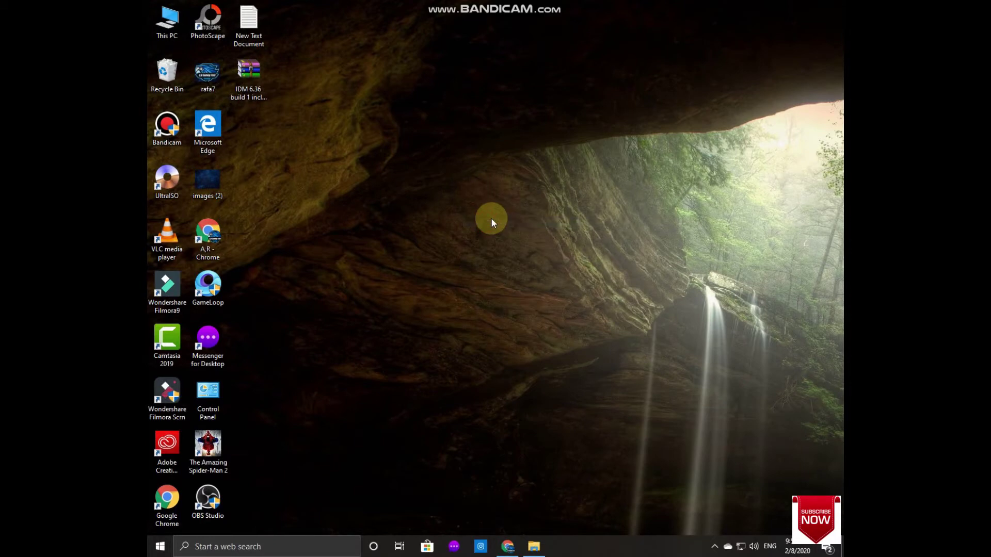
{"action": "right_click", "coordinate": [389, 190]}
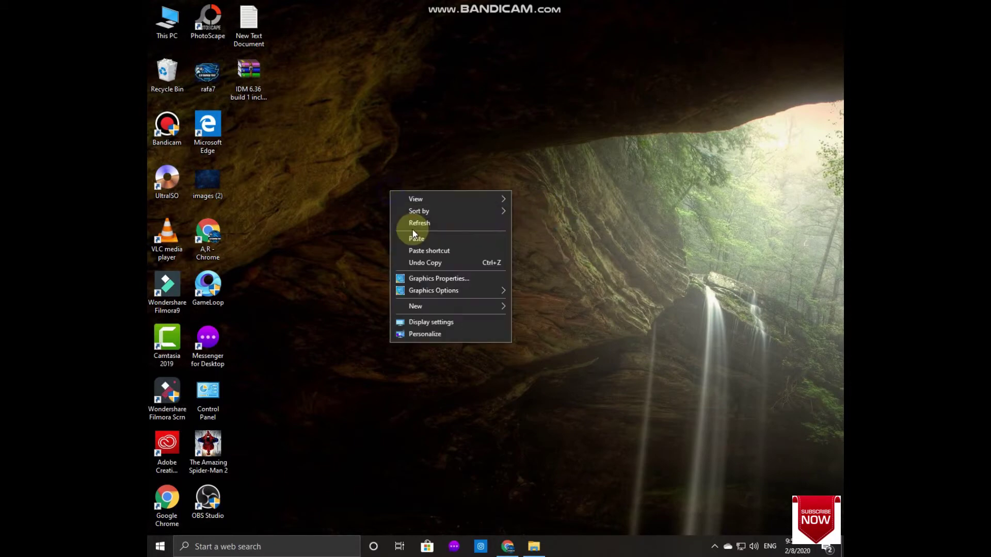
{"action": "left_click", "coordinate": [408, 222]}
{"action": "right_click", "coordinate": [241, 66]}
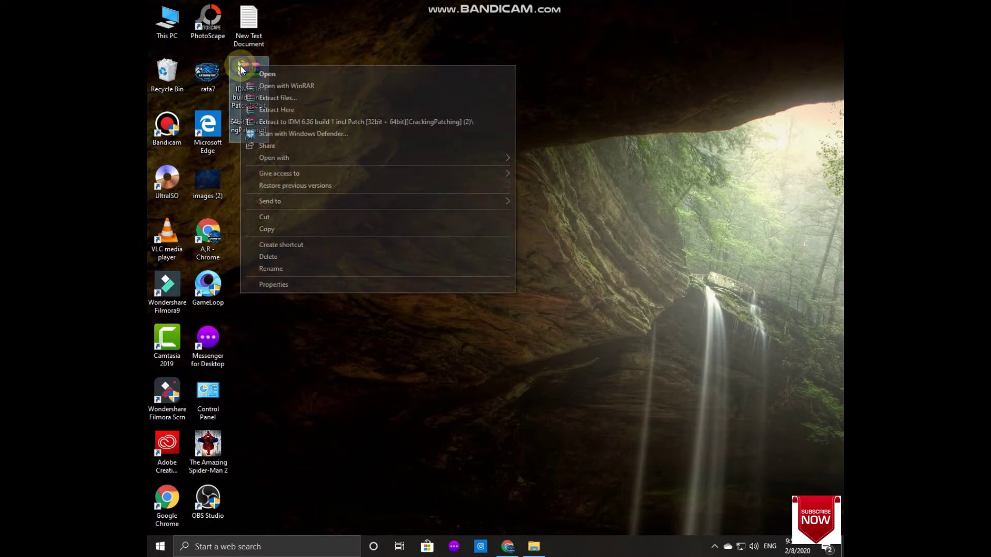
{"action": "left_click", "coordinate": [292, 115]}
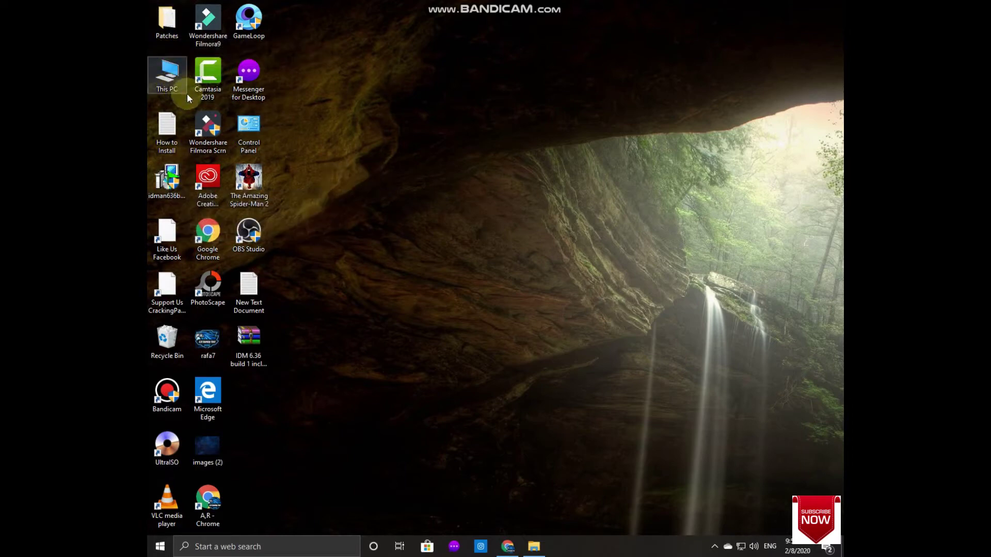
Step: Run the idman636build1 installer as administrator with English as the interface language
{"action": "right_click", "coordinate": [161, 180]}
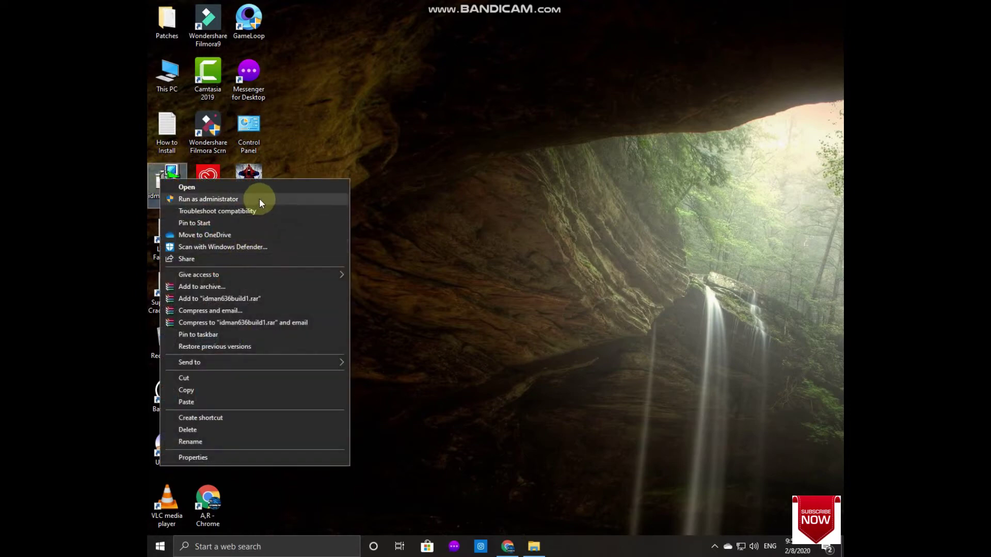
{"action": "left_click", "coordinate": [259, 198]}
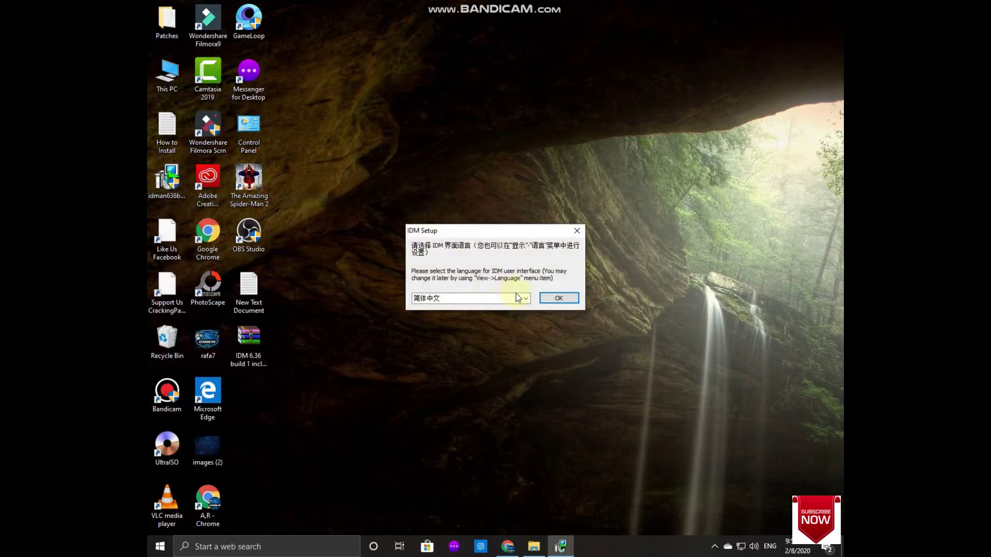
{"action": "left_click", "coordinate": [525, 299]}
{"action": "left_click", "coordinate": [472, 335]}
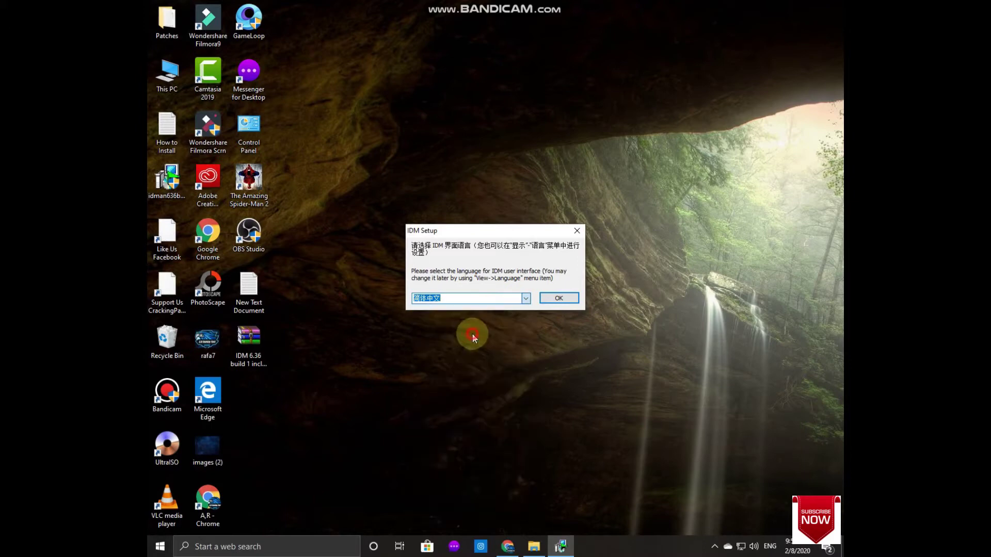
{"action": "left_click", "coordinate": [559, 299]}
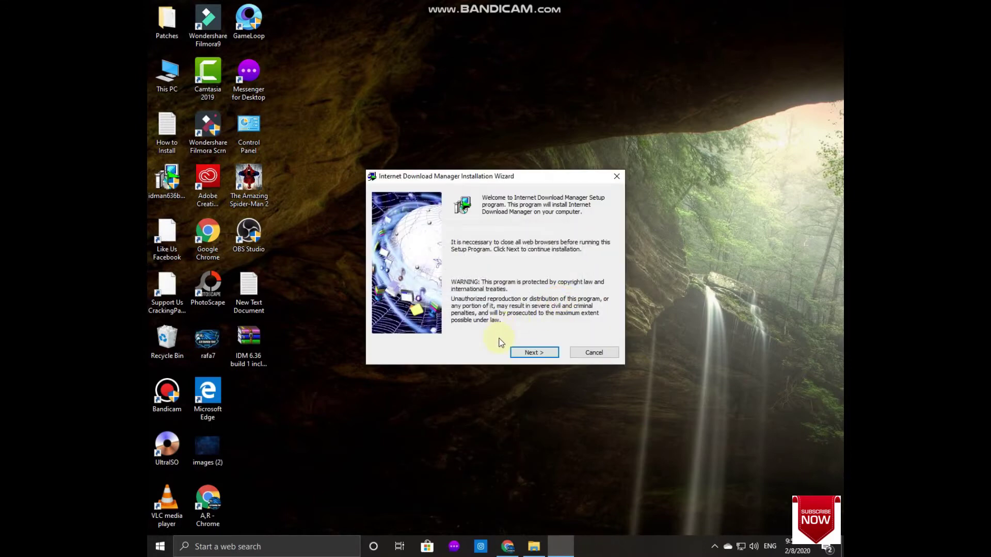
Step: Accept the licence terms and step through the setup wizard to install and finish
{"action": "left_click", "coordinate": [532, 351]}
{"action": "left_click", "coordinate": [517, 331]}
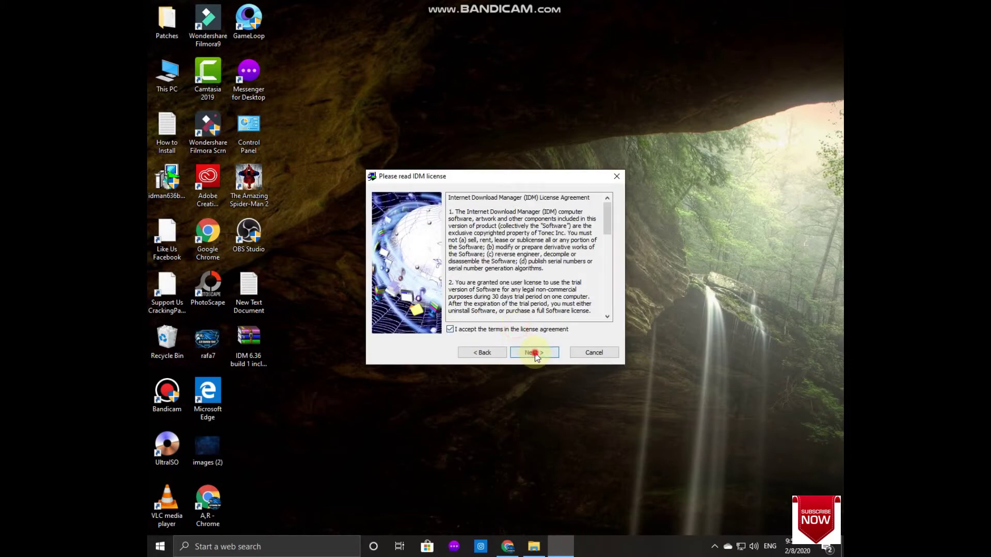
{"action": "left_click", "coordinate": [533, 352]}
{"action": "left_click", "coordinate": [539, 353]}
{"action": "left_click", "coordinate": [542, 353]}
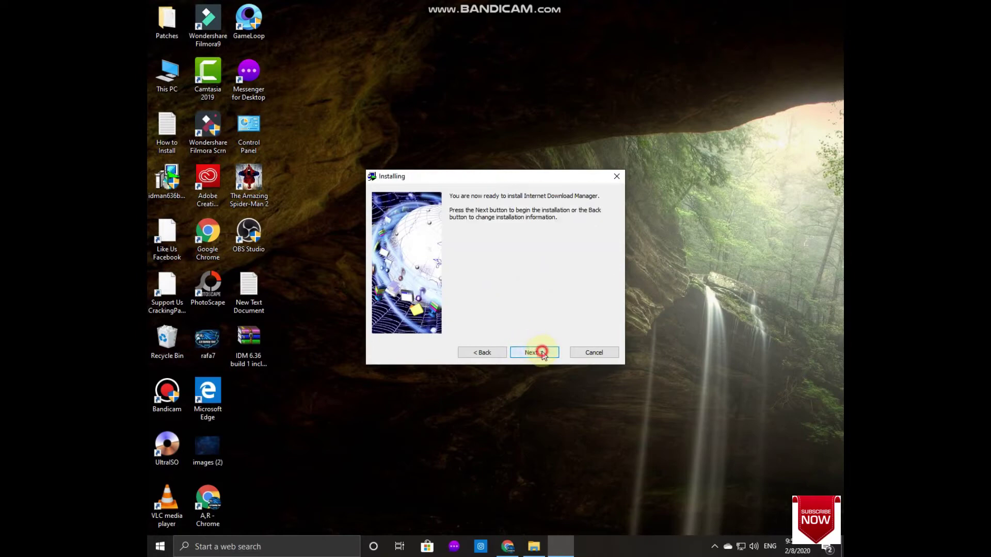
{"action": "left_click", "coordinate": [543, 353]}
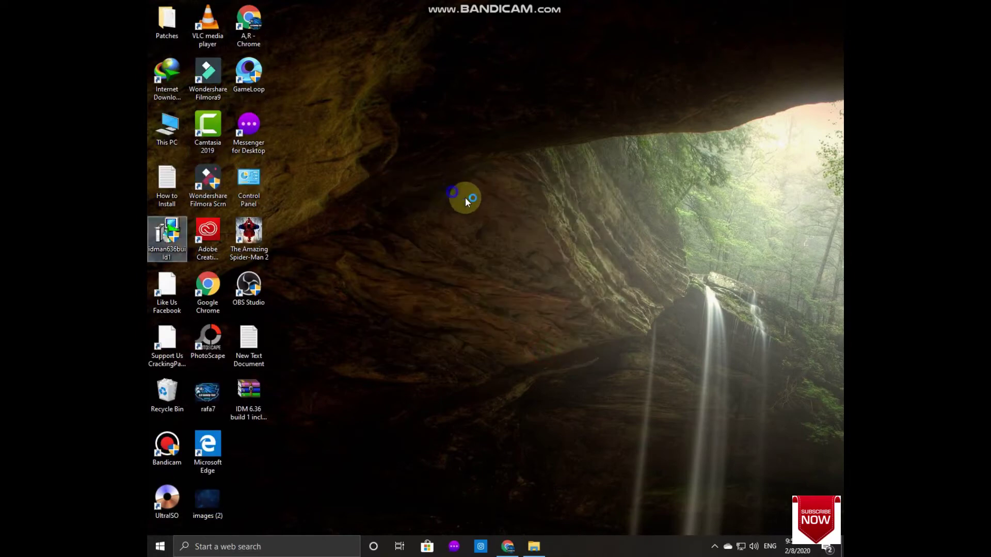
Step: Refresh the desktop, then close the Chrome integration instructions, Edge notice and Microsoft Store window
{"action": "right_click", "coordinate": [455, 192]}
{"action": "left_click", "coordinate": [499, 232]}
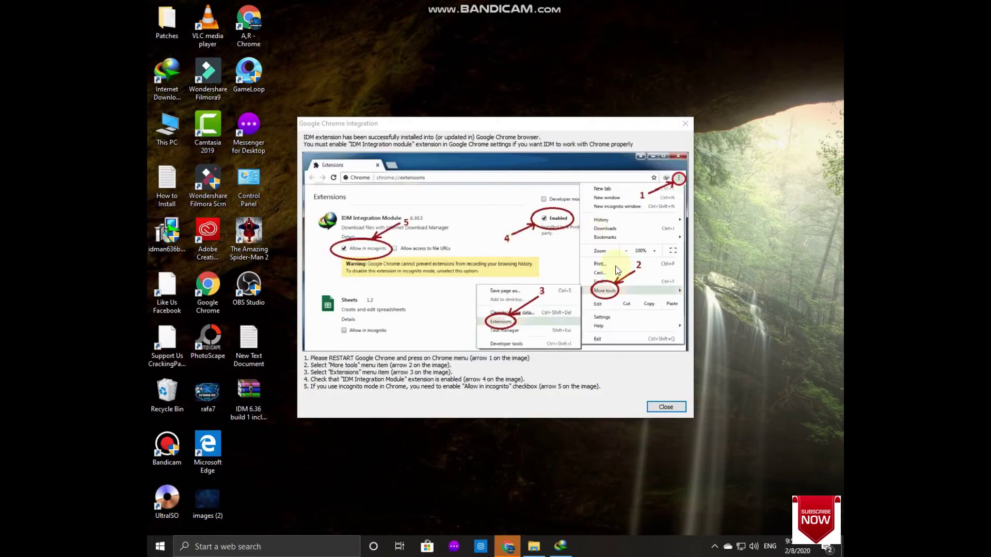
{"action": "left_click", "coordinate": [665, 407]}
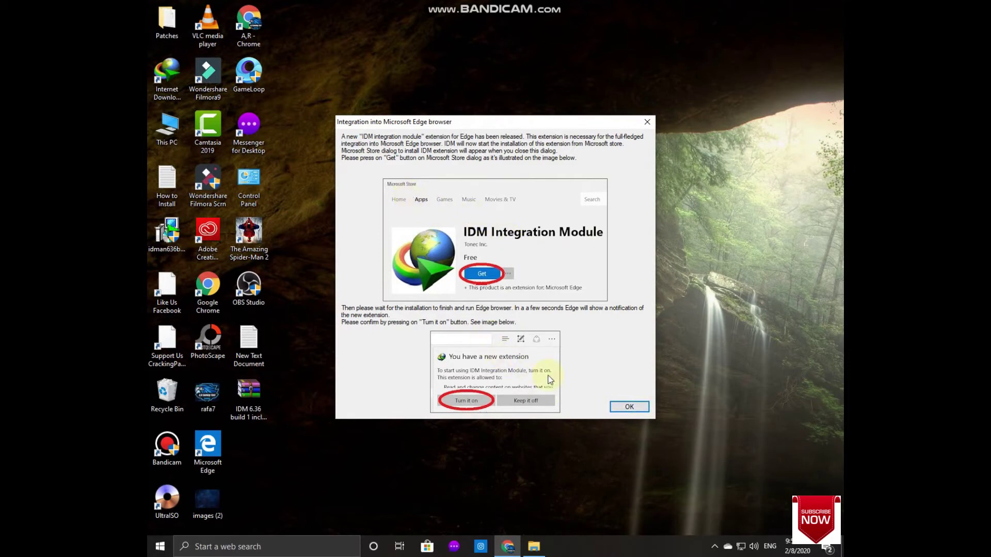
{"action": "left_click", "coordinate": [617, 403]}
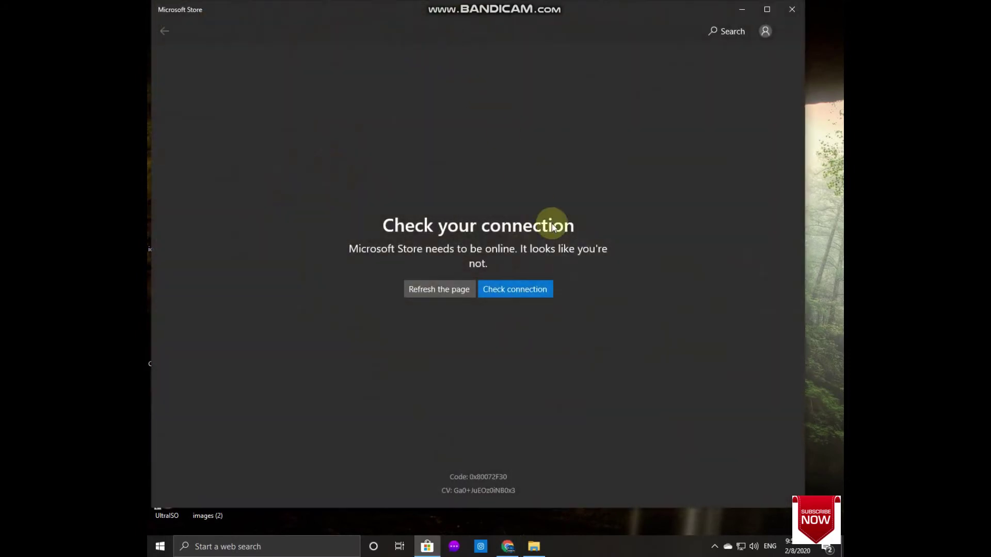
{"action": "left_click", "coordinate": [792, 9]}
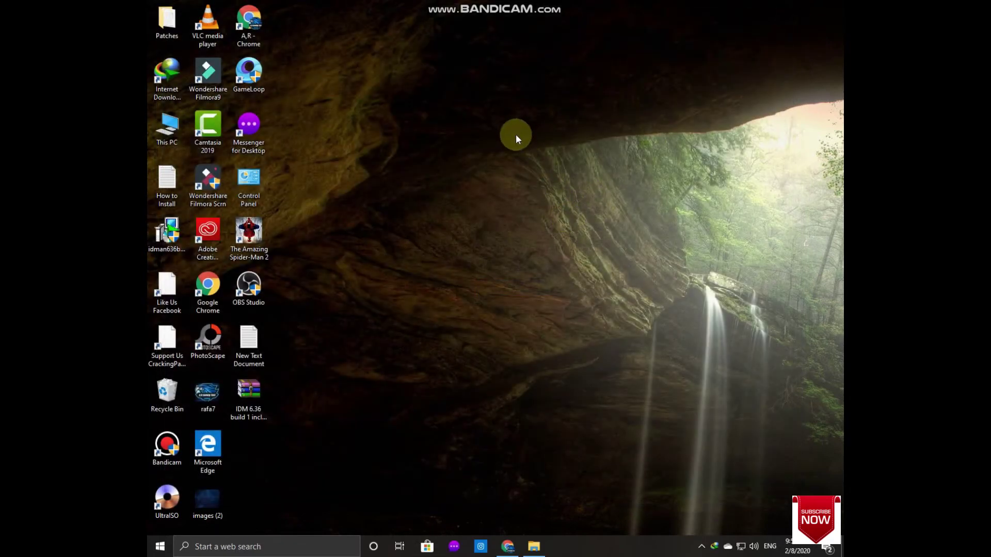
Step: Refresh the desktop twice more
{"action": "right_click", "coordinate": [515, 134]}
{"action": "left_click", "coordinate": [548, 160]}
{"action": "right_click", "coordinate": [379, 88]}
{"action": "left_click", "coordinate": [435, 125]}
{"action": "right_click", "coordinate": [395, 121]}
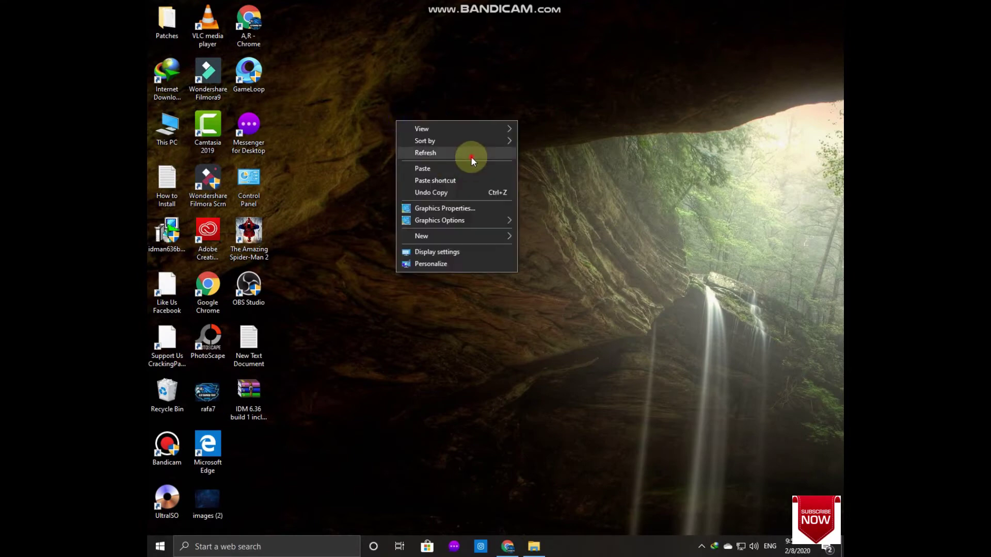
{"action": "left_click", "coordinate": [470, 155]}
{"action": "left_click", "coordinate": [162, 77]}
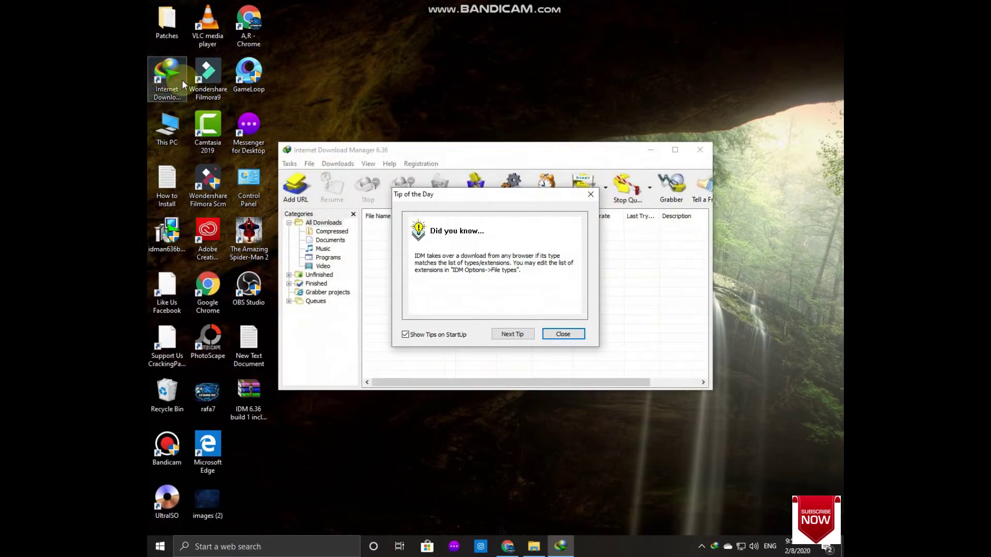
{"action": "left_click", "coordinate": [562, 333]}
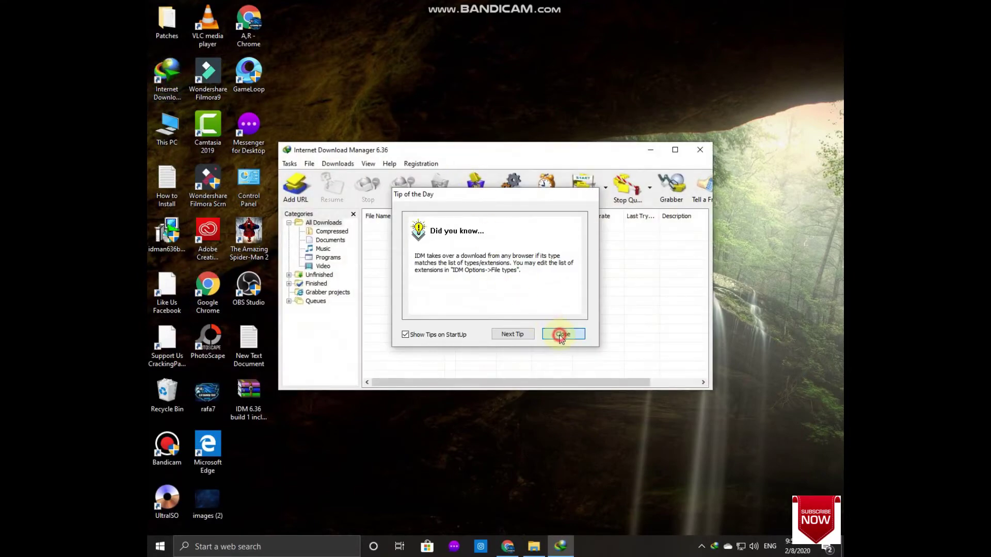
{"action": "left_click", "coordinate": [419, 162]}
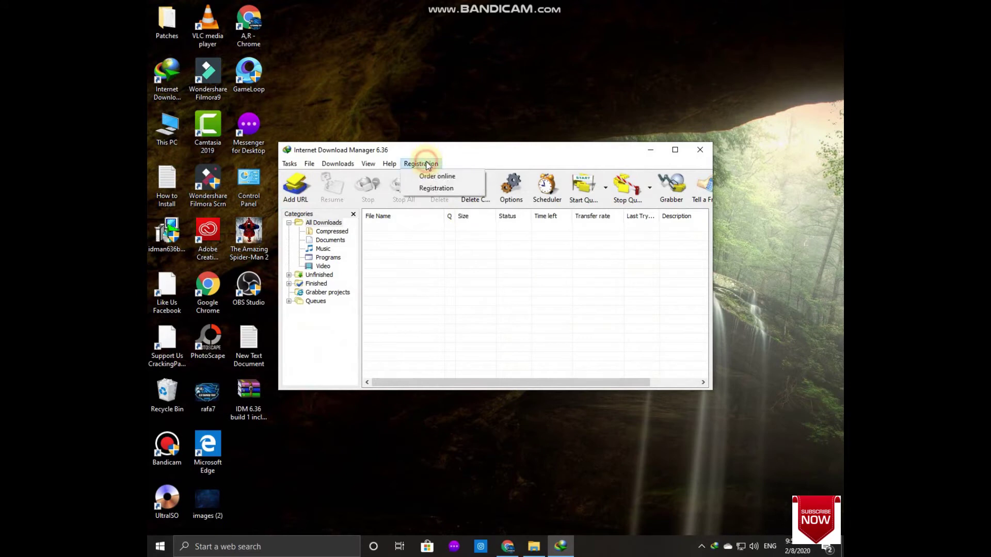
{"action": "left_click", "coordinate": [460, 188]}
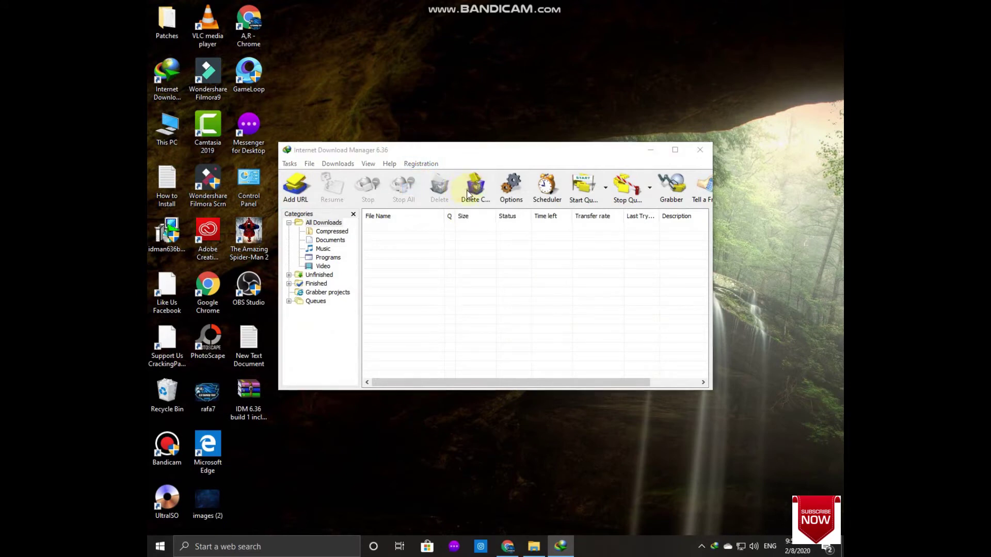
{"action": "left_click", "coordinate": [562, 325]}
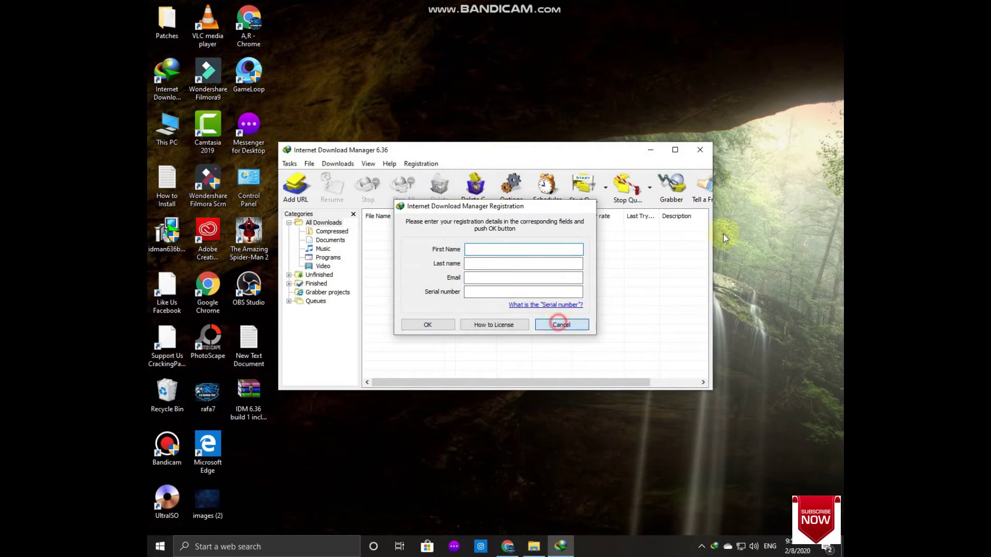
{"action": "left_click", "coordinate": [700, 147]}
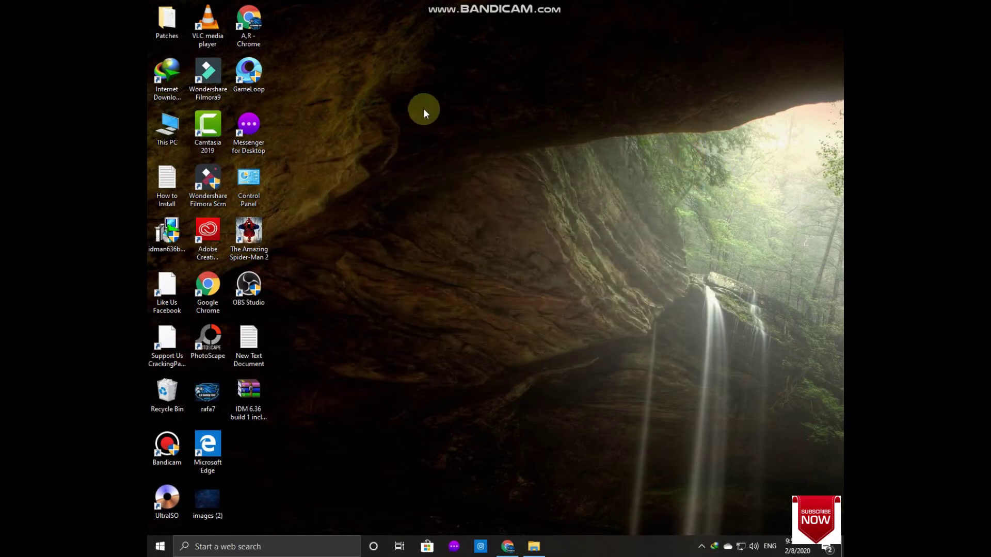
{"action": "right_click", "coordinate": [422, 109]}
{"action": "left_click", "coordinate": [445, 141]}
Step: Refresh the desktop and open the Patches folder
{"action": "right_click", "coordinate": [391, 62]}
{"action": "left_click", "coordinate": [428, 95]}
{"action": "double_click", "coordinate": [166, 19]}
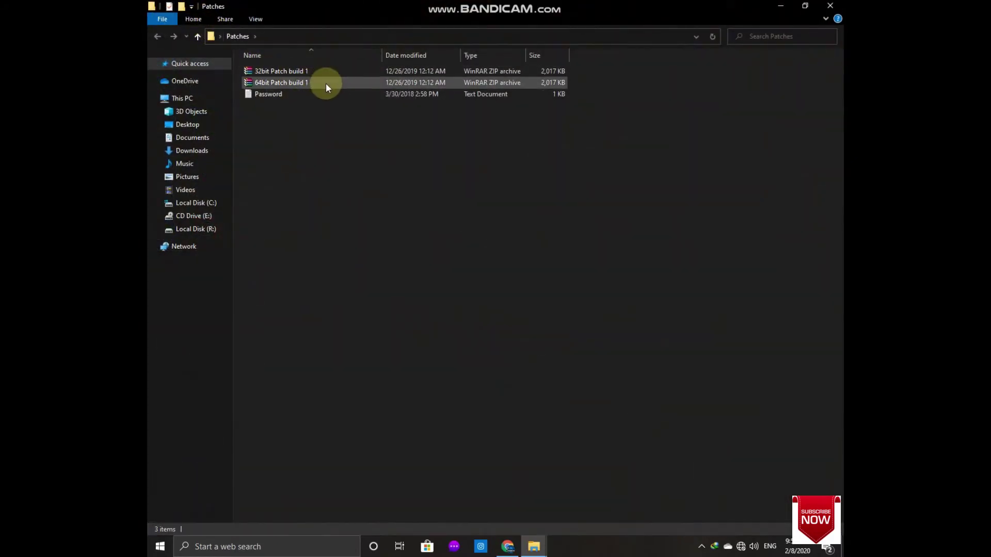
Step: Check This PC's Computer Management and Properties windows to confirm the system is 64-bit
{"action": "left_click", "coordinate": [187, 99]}
{"action": "right_click", "coordinate": [186, 99]}
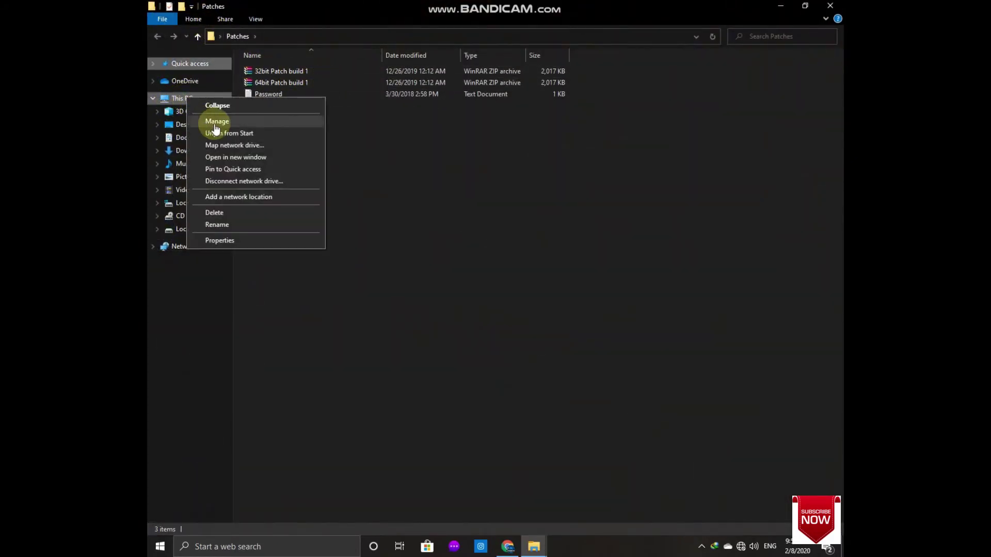
{"action": "left_click", "coordinate": [250, 121]}
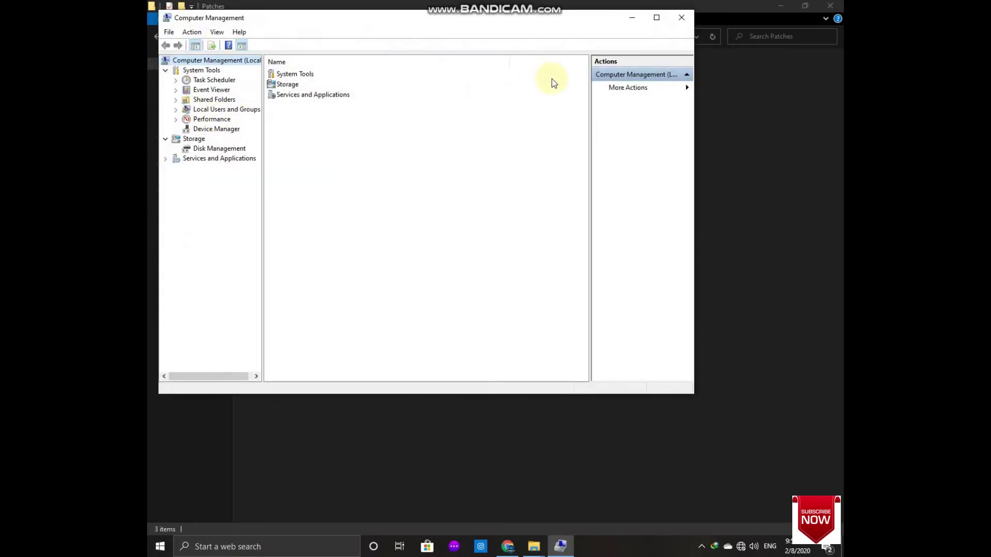
{"action": "left_click", "coordinate": [681, 17]}
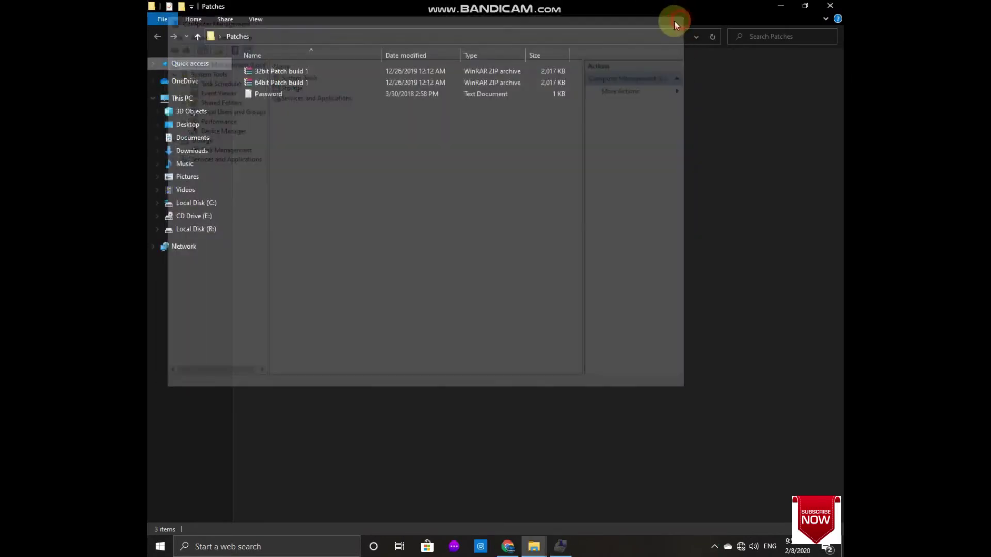
{"action": "right_click", "coordinate": [192, 99]}
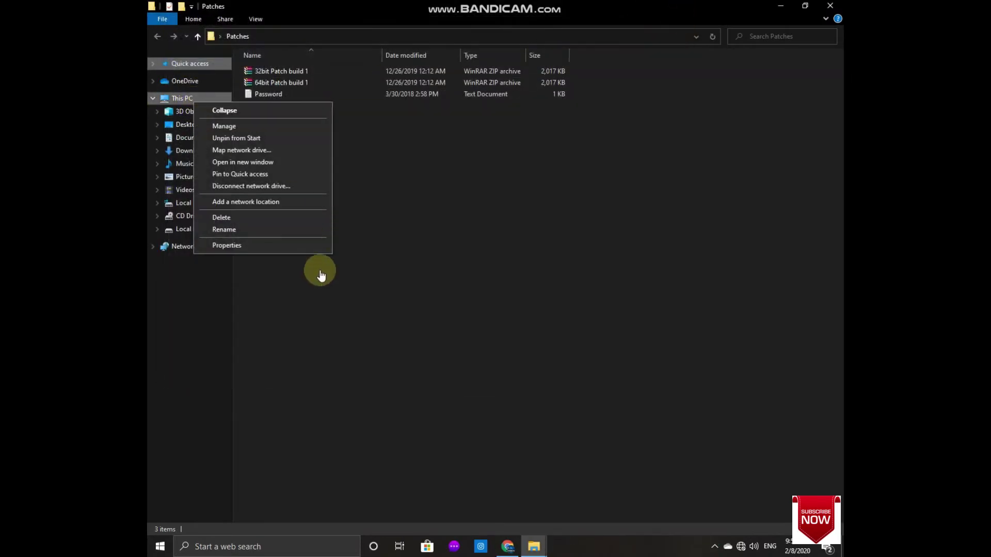
{"action": "left_click", "coordinate": [312, 244]}
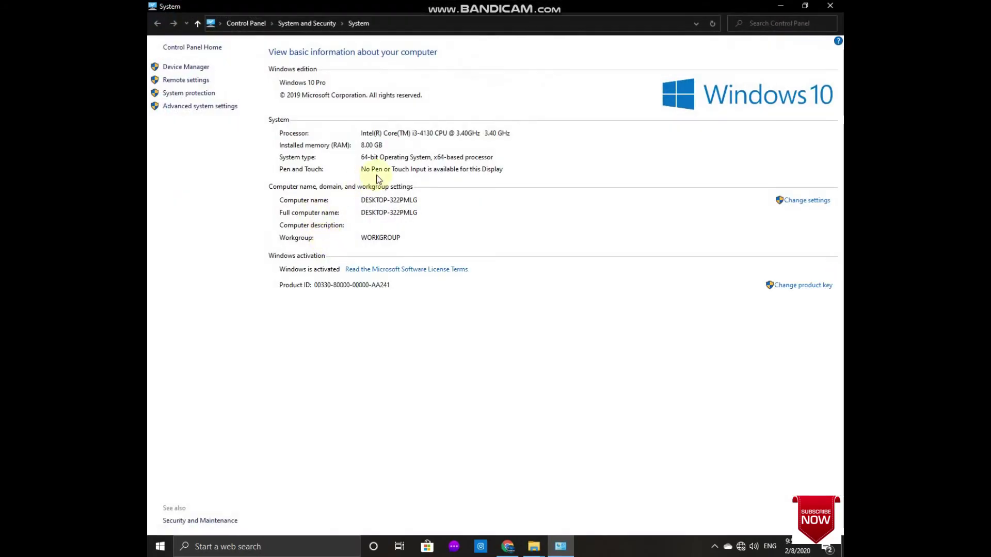
{"action": "left_click", "coordinate": [837, 5]}
{"action": "left_click", "coordinate": [281, 82]}
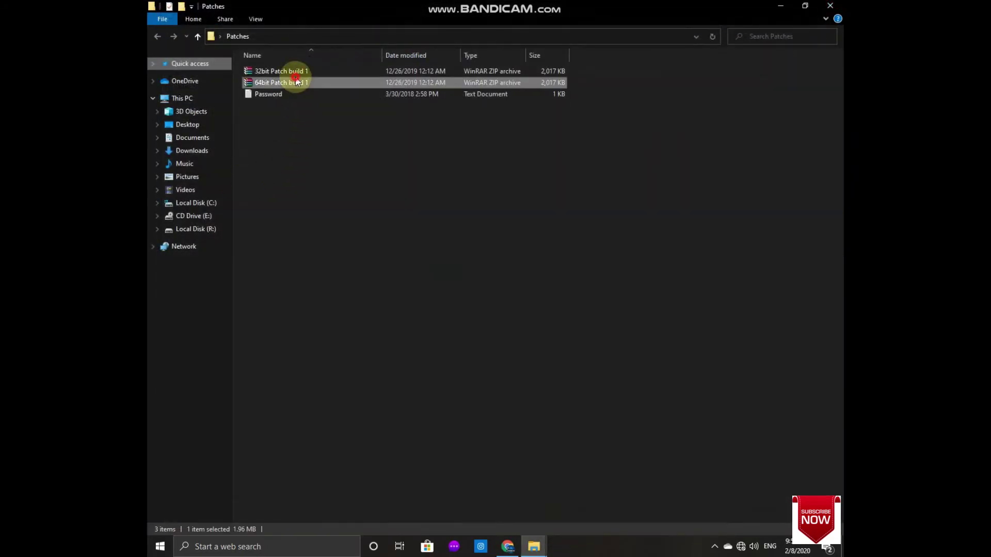
Step: Extract the 64bit Patch build 1 archive into the Patches folder, entering the archive password
{"action": "right_click", "coordinate": [292, 78]}
{"action": "left_click", "coordinate": [276, 82]}
{"action": "right_click", "coordinate": [275, 81]}
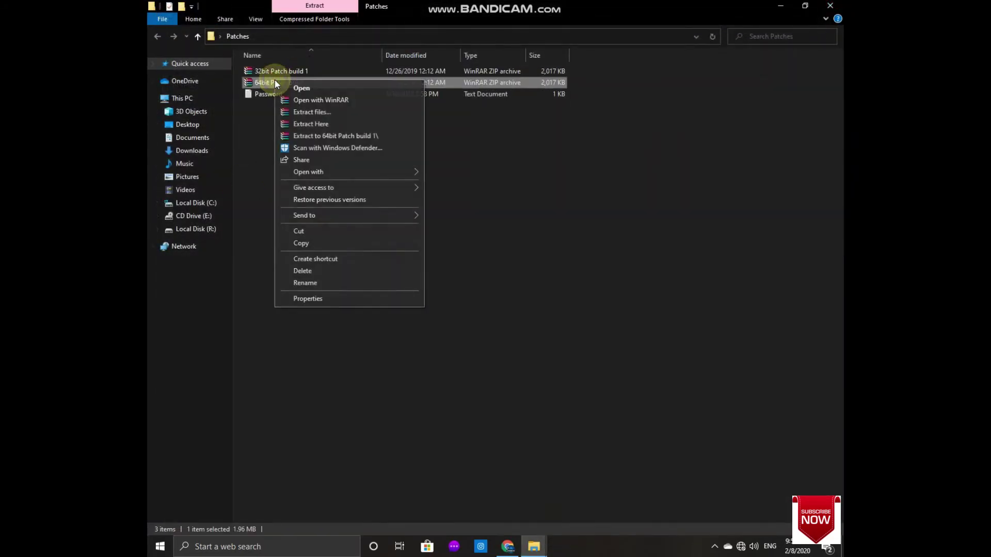
{"action": "left_click", "coordinate": [320, 122]}
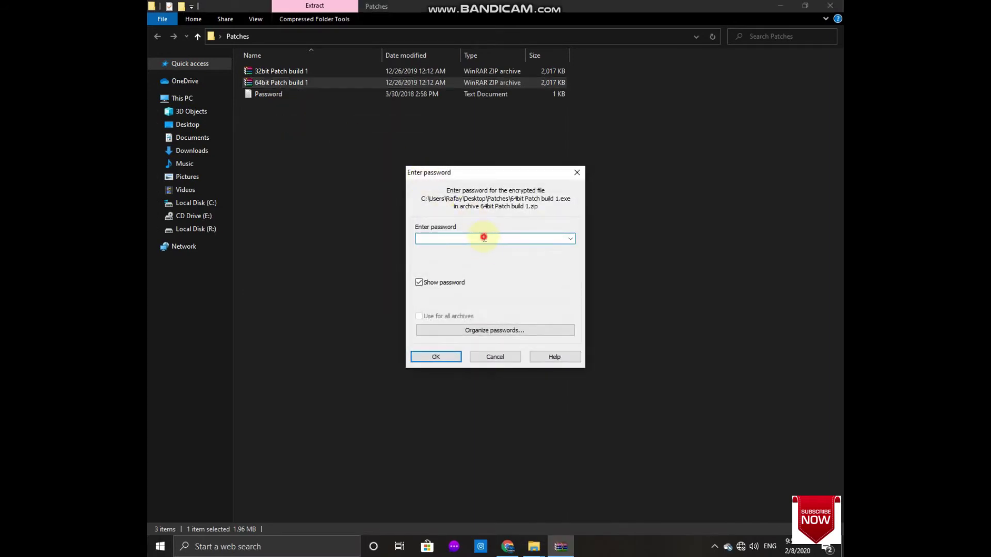
{"action": "type", "text": "13"}
{"action": "key", "text": "BackSpace"}
{"action": "type", "text": "23"}
{"action": "key", "text": "Return"}
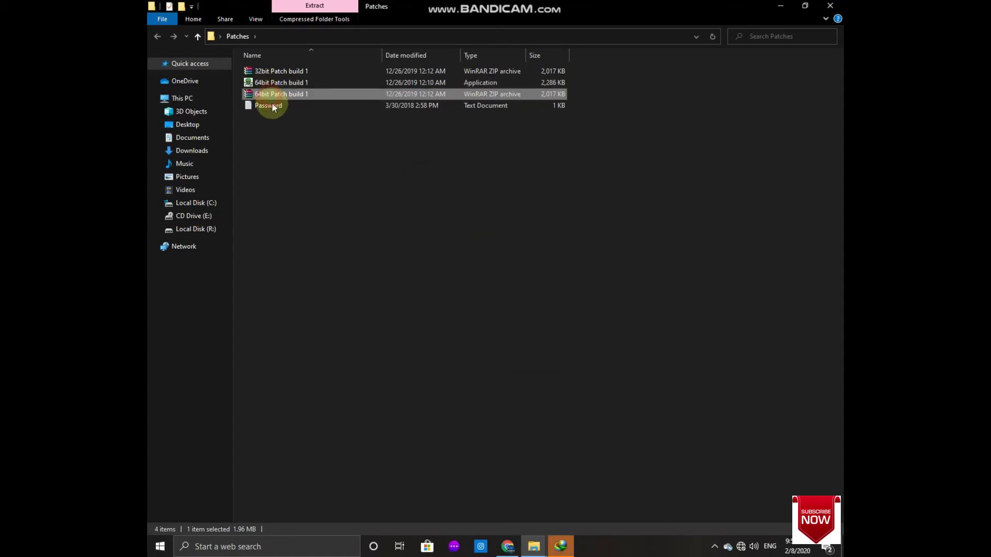
Step: Read the Password text file, close it, and dismiss the IDM update notice
{"action": "double_click", "coordinate": [272, 106]}
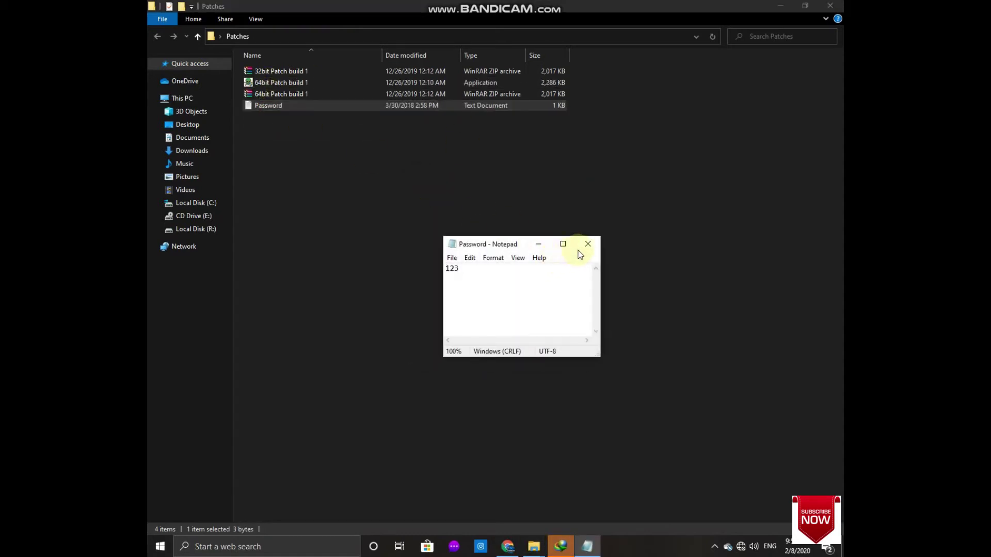
{"action": "left_click", "coordinate": [588, 244]}
{"action": "left_click", "coordinate": [561, 547]}
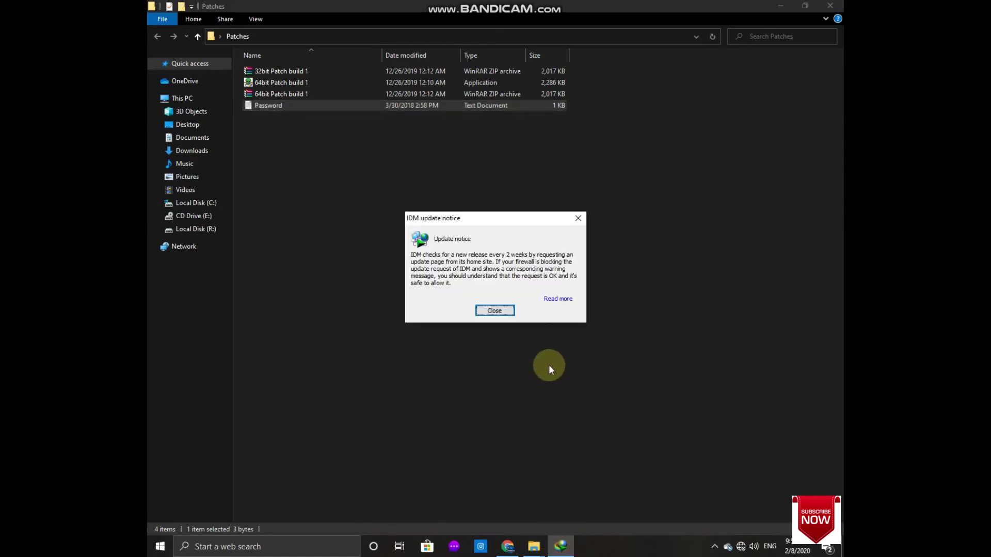
{"action": "left_click", "coordinate": [494, 310]}
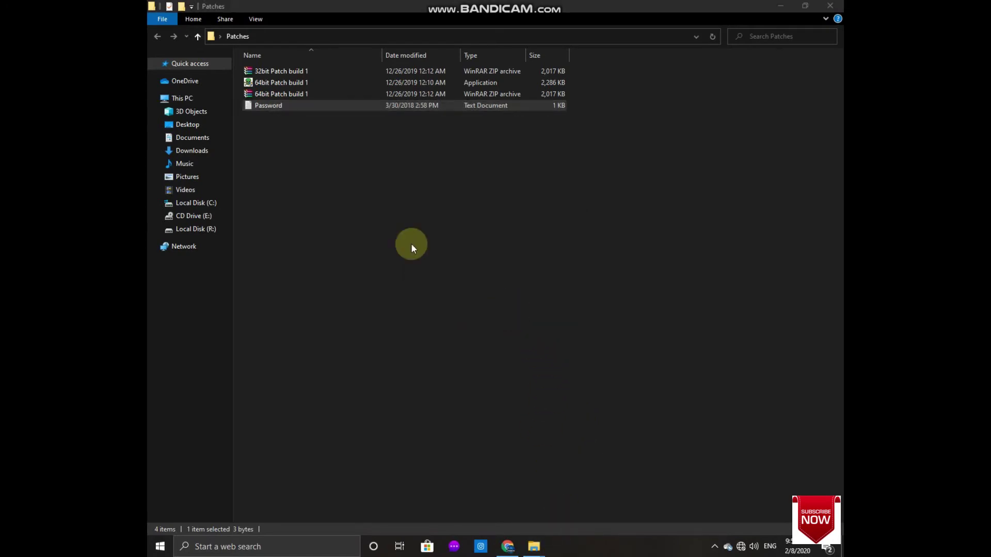
Step: Run the extracted 64-bit patch as administrator, install it into the IDM folder, and finish setup
{"action": "right_click", "coordinate": [267, 84]}
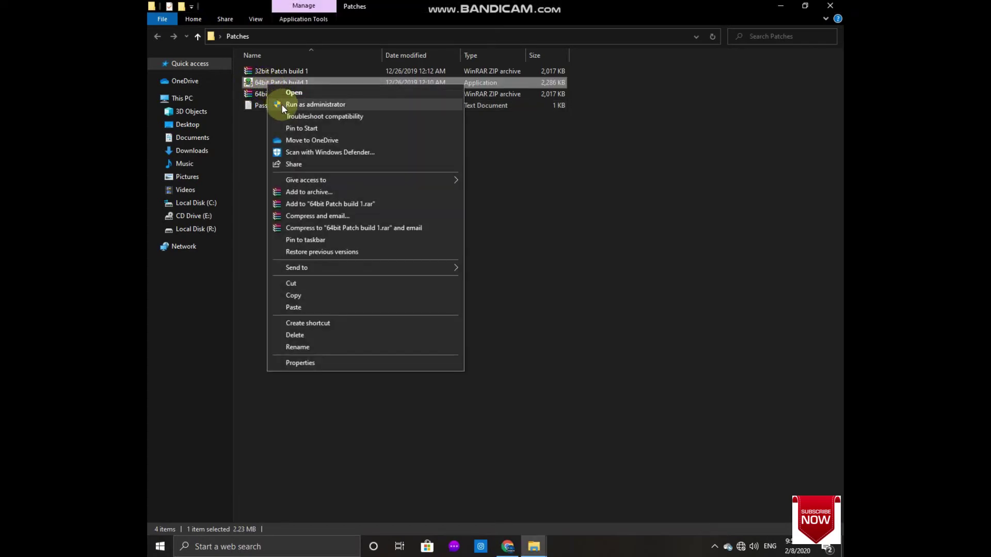
{"action": "left_click", "coordinate": [282, 105]}
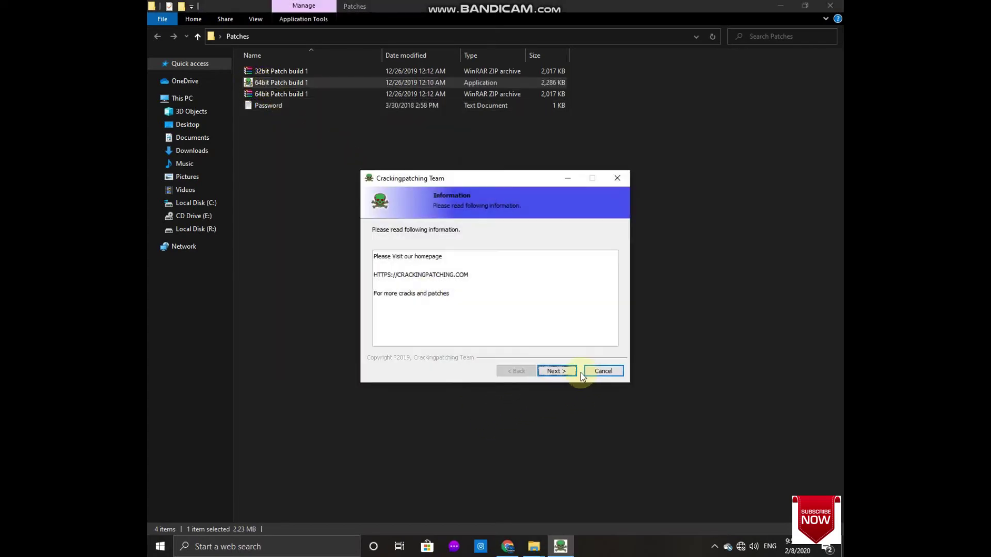
{"action": "left_click", "coordinate": [567, 372]}
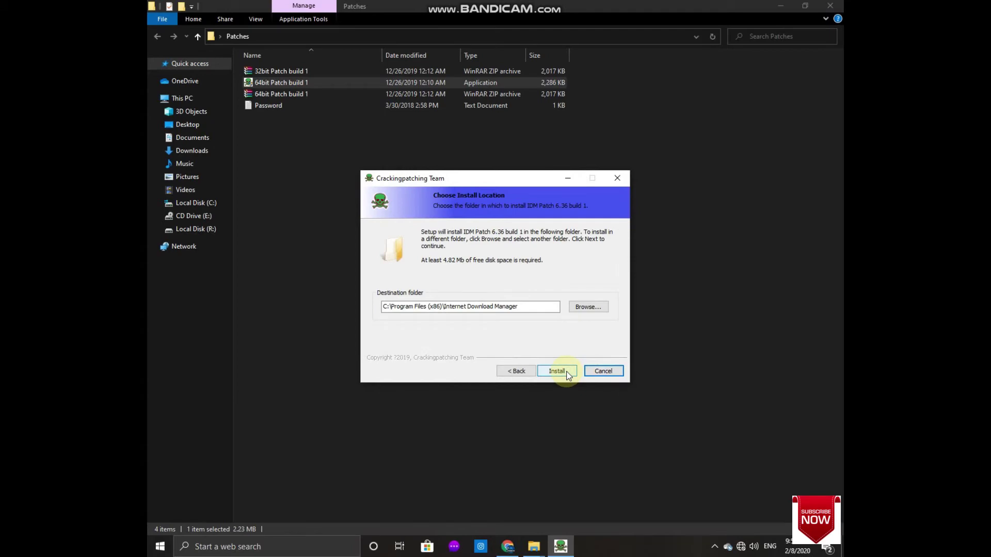
{"action": "left_click", "coordinate": [558, 372]}
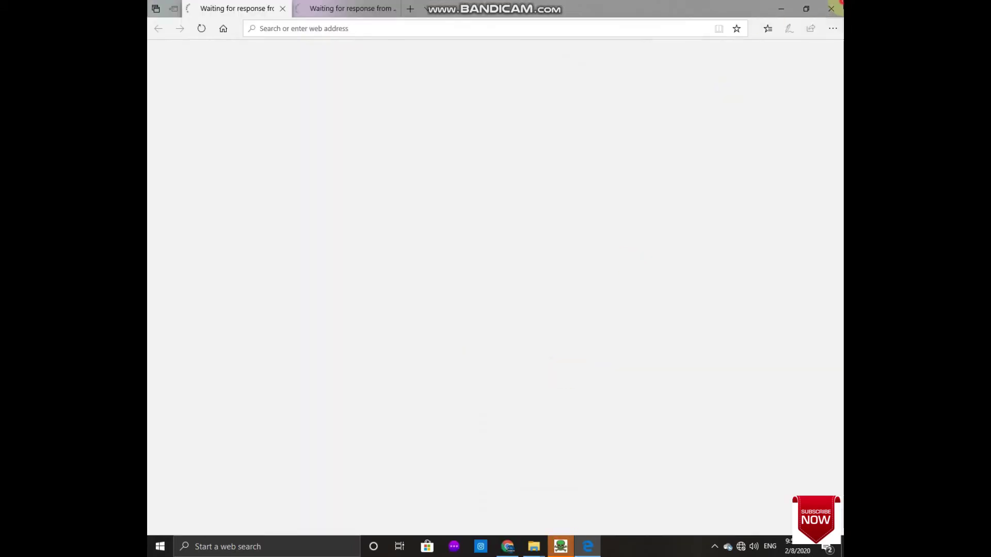
{"action": "key", "text": "alt+F4"}
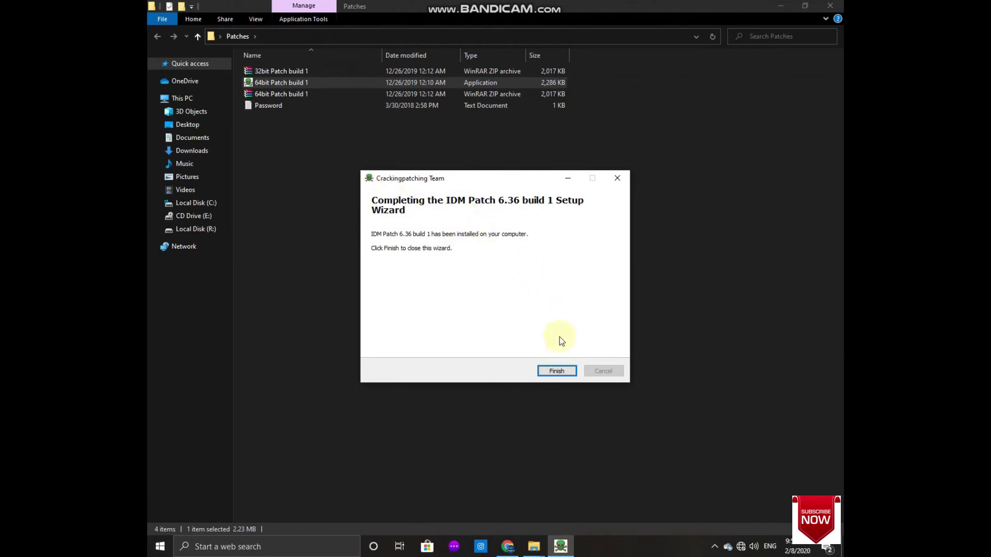
{"action": "left_click", "coordinate": [567, 370]}
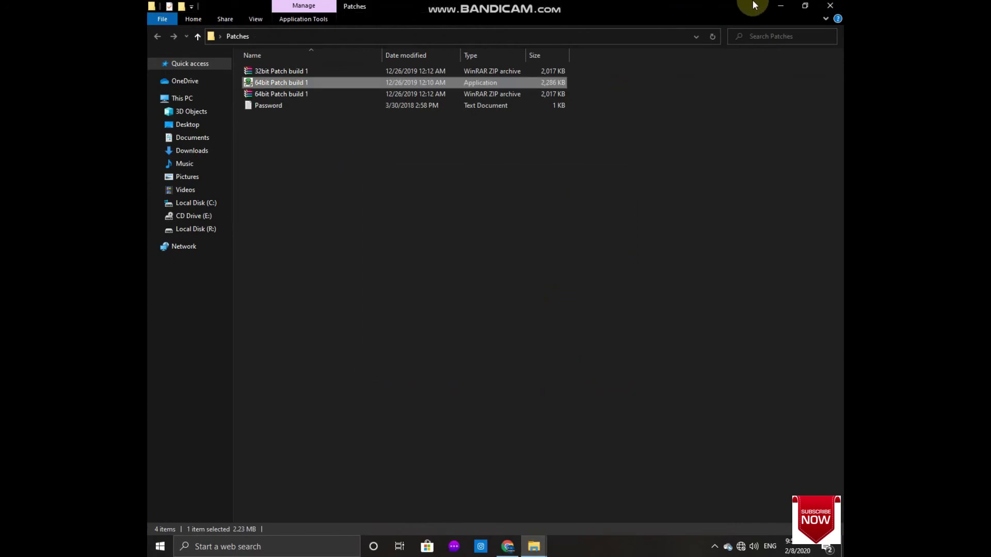
{"action": "left_click", "coordinate": [780, 6]}
Step: Refresh the desktop twice
{"action": "right_click", "coordinate": [490, 192]}
{"action": "left_click", "coordinate": [497, 224]}
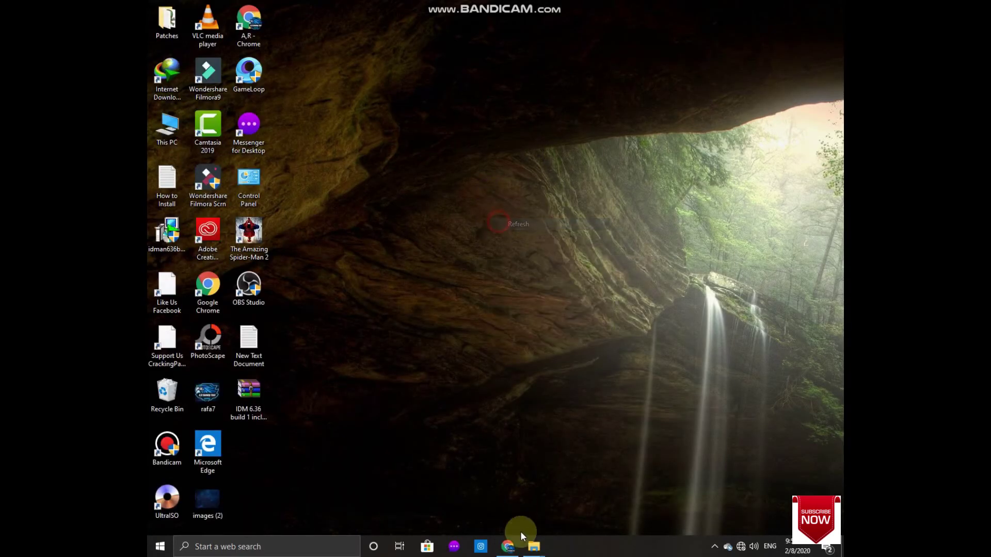
{"action": "right_click", "coordinate": [360, 63]}
{"action": "left_click", "coordinate": [386, 96]}
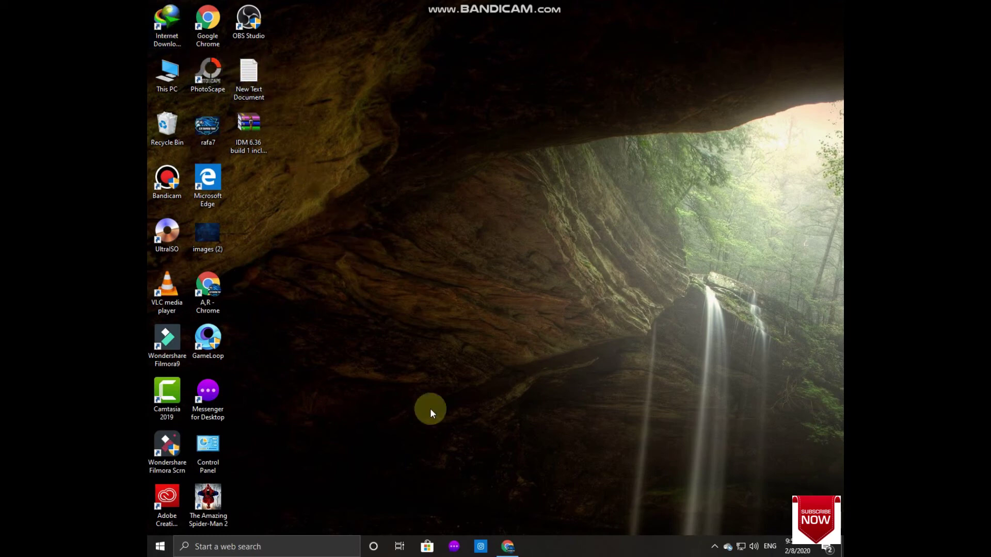
Step: Restore Chrome, enable the IDM Integration Module extension, and close its welcome tab
{"action": "mouse_move", "coordinate": [509, 549]}
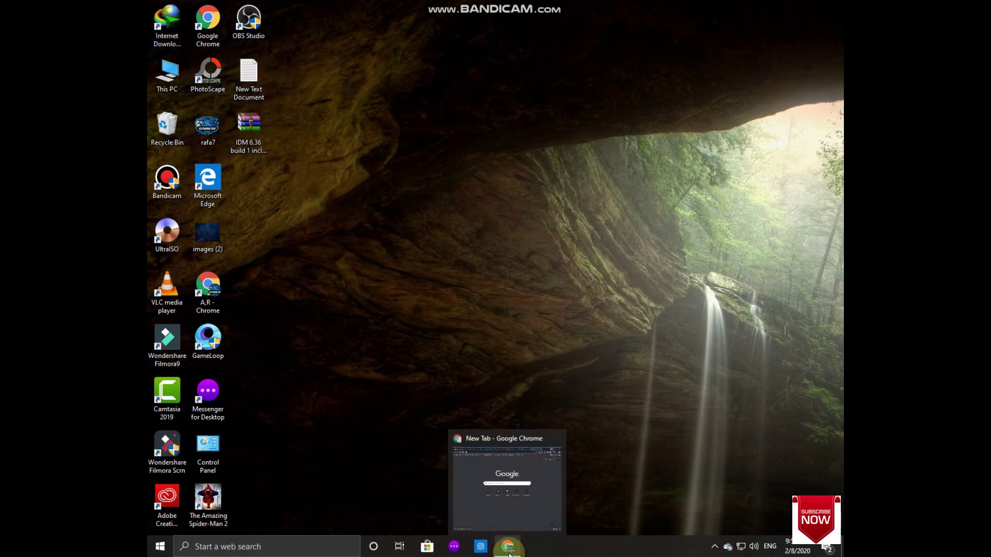
{"action": "left_click", "coordinate": [509, 550]}
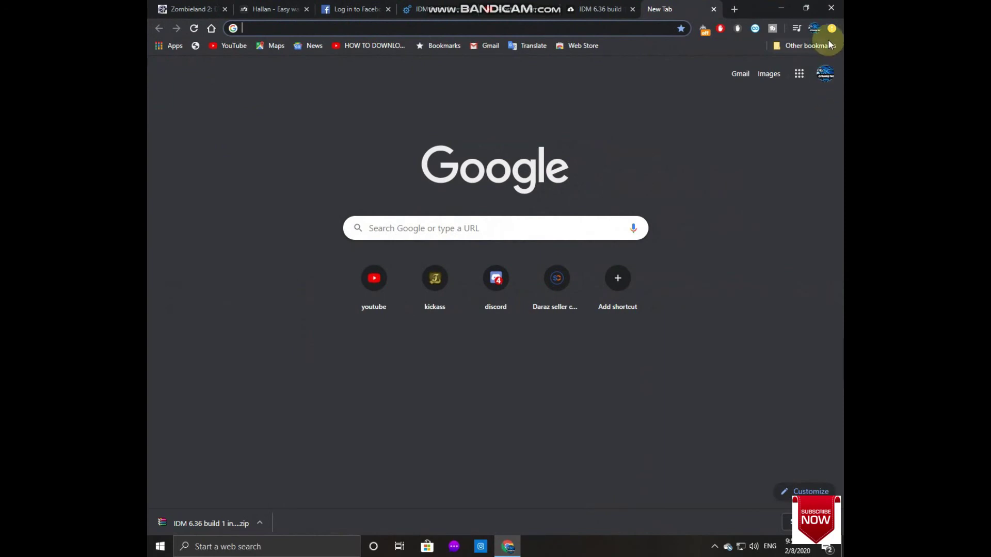
{"action": "left_click", "coordinate": [831, 29]}
{"action": "left_click", "coordinate": [799, 49]}
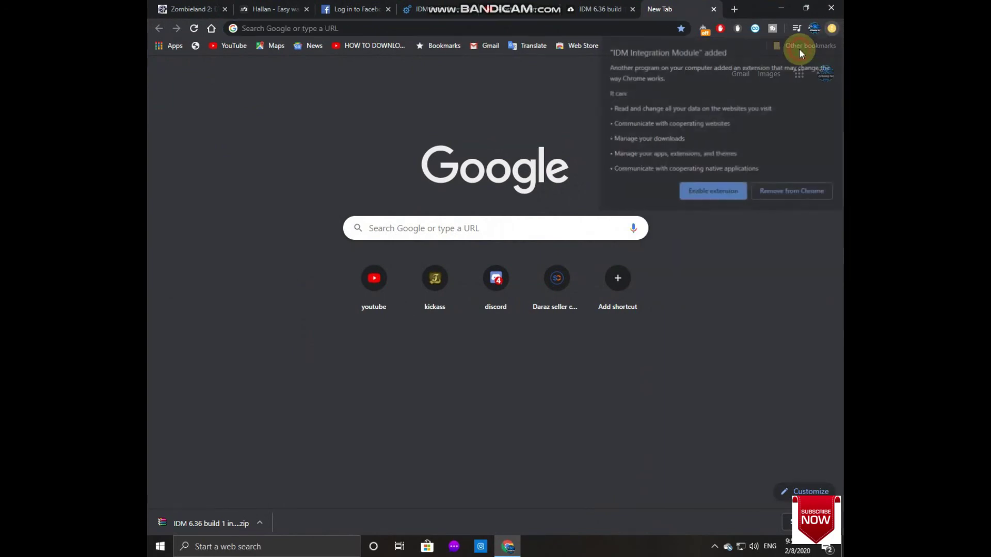
{"action": "left_click", "coordinate": [736, 191]}
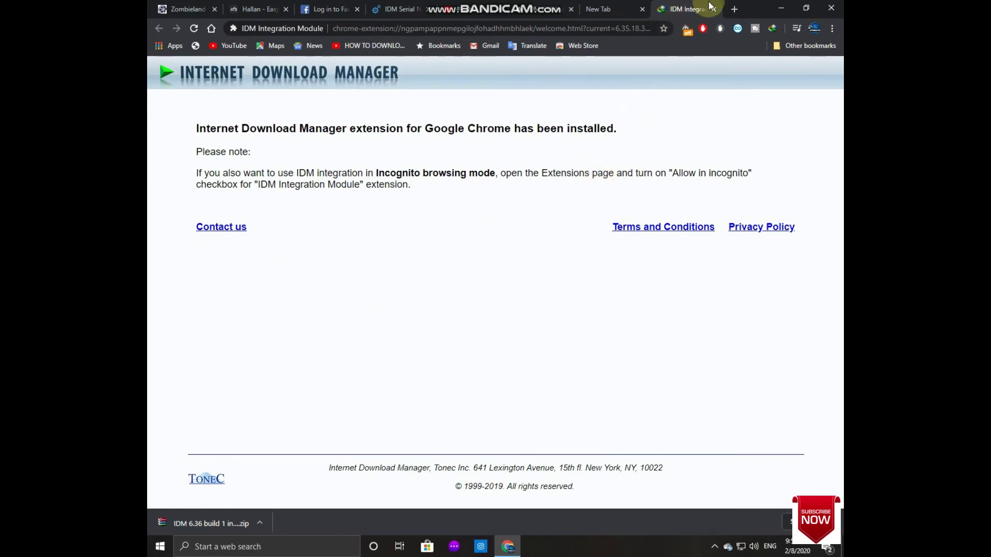
{"action": "left_click", "coordinate": [732, 10]}
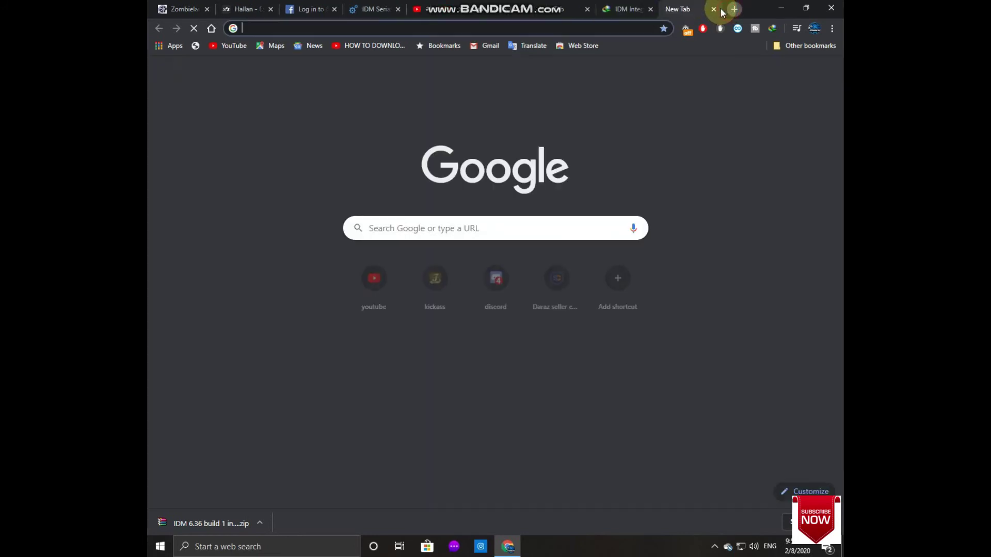
{"action": "left_click", "coordinate": [651, 10]}
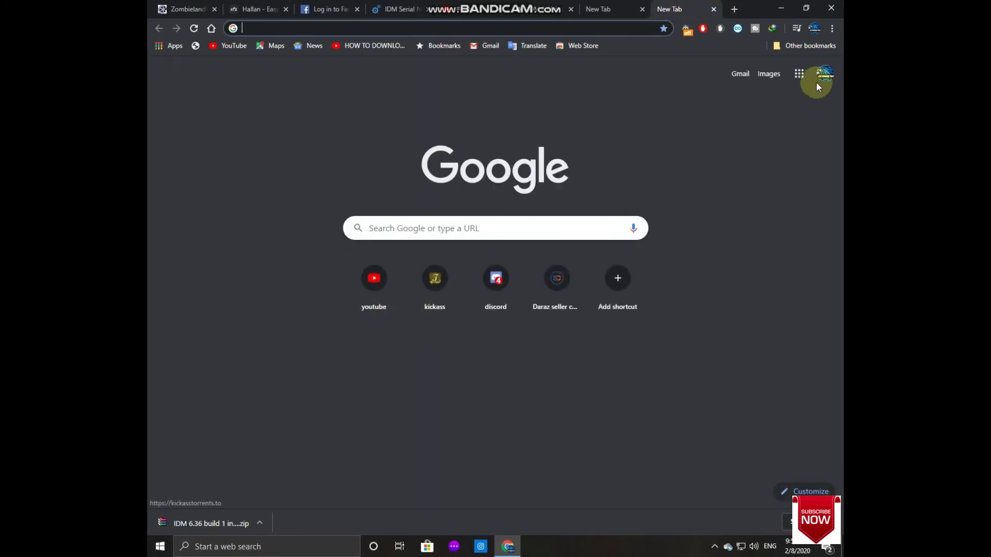
Step: Open YouTube, play the Gadget Zone gadgets video, then pause it
{"action": "left_click", "coordinate": [374, 296]}
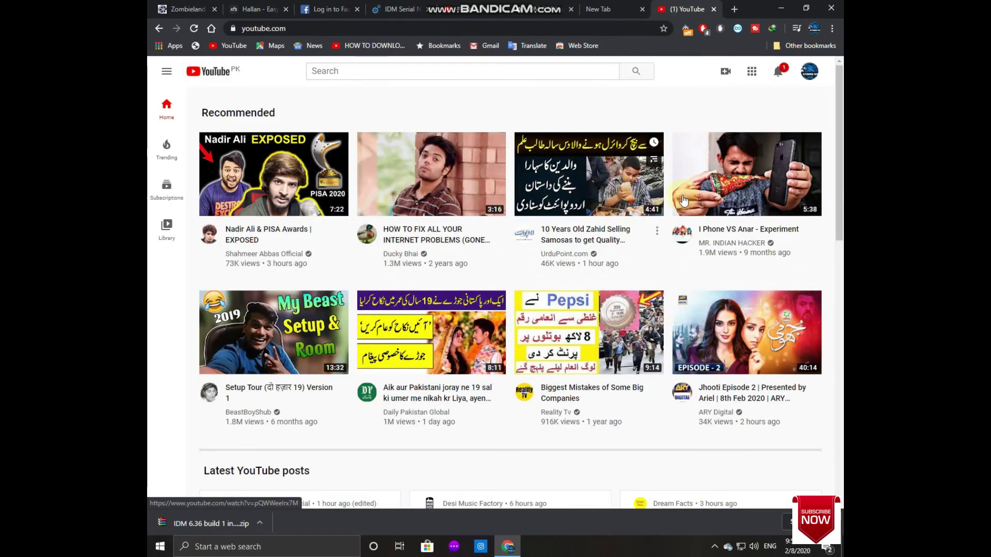
{"action": "scroll", "coordinate": [535, 336], "scroll_direction": "down", "scroll_amount": 10}
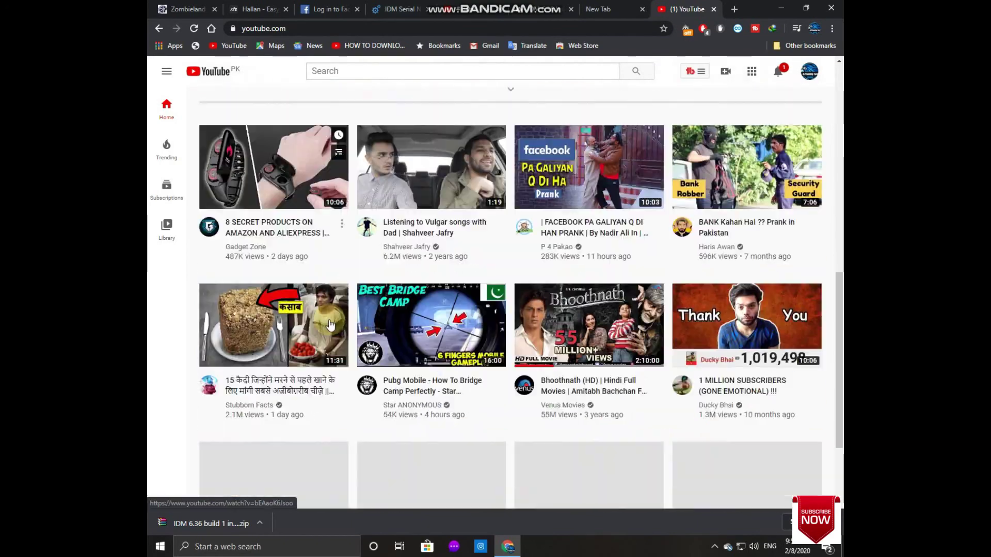
{"action": "left_click", "coordinate": [255, 176]}
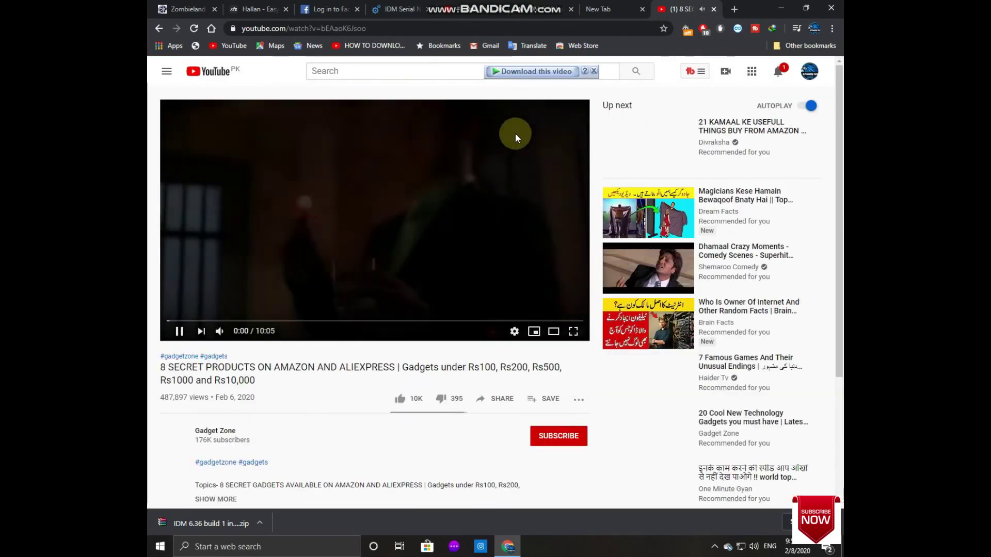
{"action": "left_click", "coordinate": [518, 128]}
Step: Send the video to IDM in the first listed quality, then cancel that download
{"action": "left_click", "coordinate": [548, 71]}
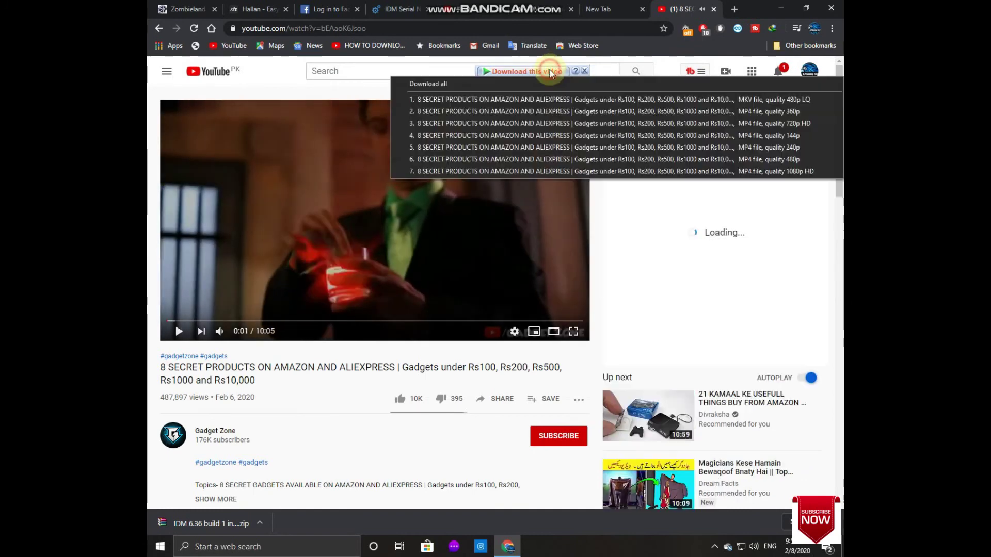
{"action": "left_click", "coordinate": [544, 99]}
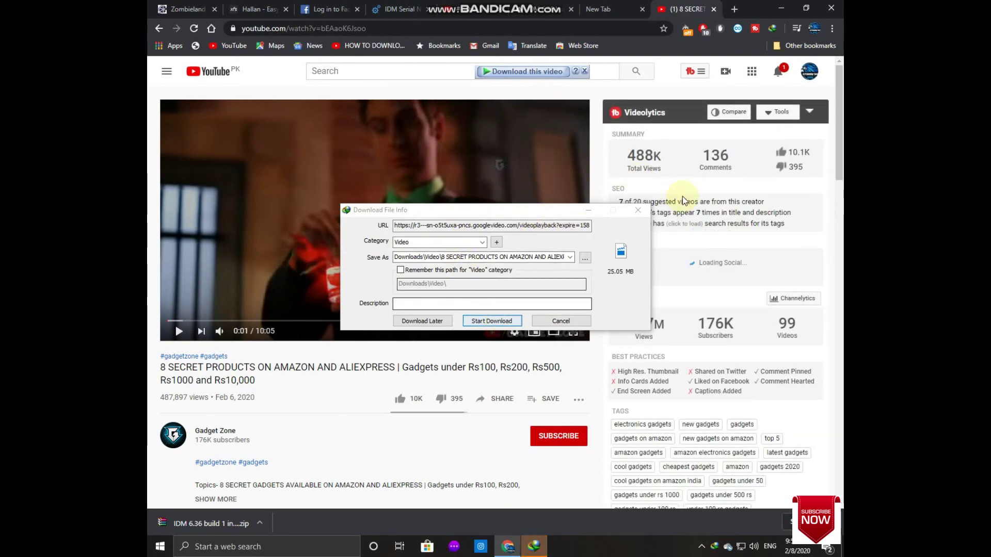
{"action": "left_click", "coordinate": [641, 212]}
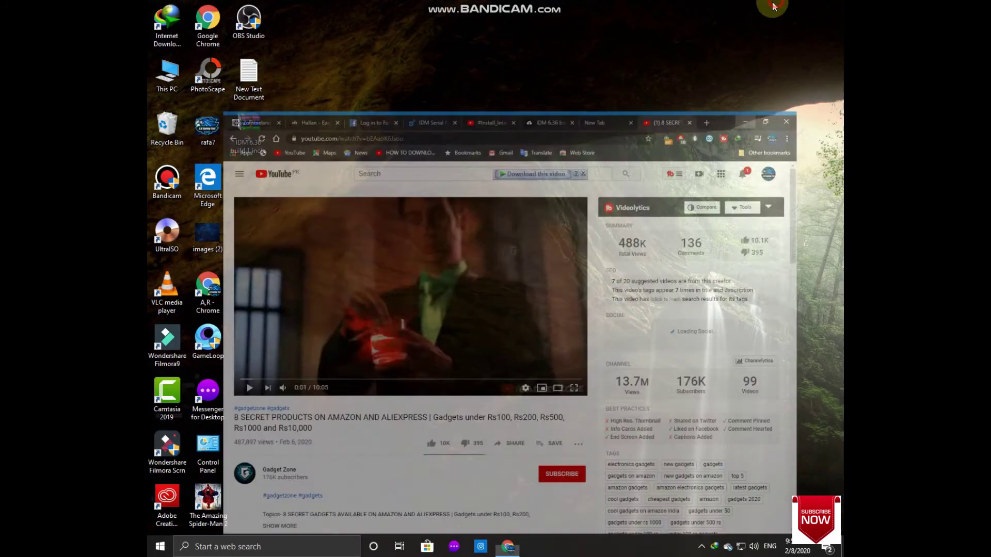
Step: Minimize Chrome, refresh the desktop, and launch IDM, dismissing its Tip of the Day
{"action": "left_click", "coordinate": [781, 9]}
{"action": "right_click", "coordinate": [460, 105]}
{"action": "left_click", "coordinate": [496, 137]}
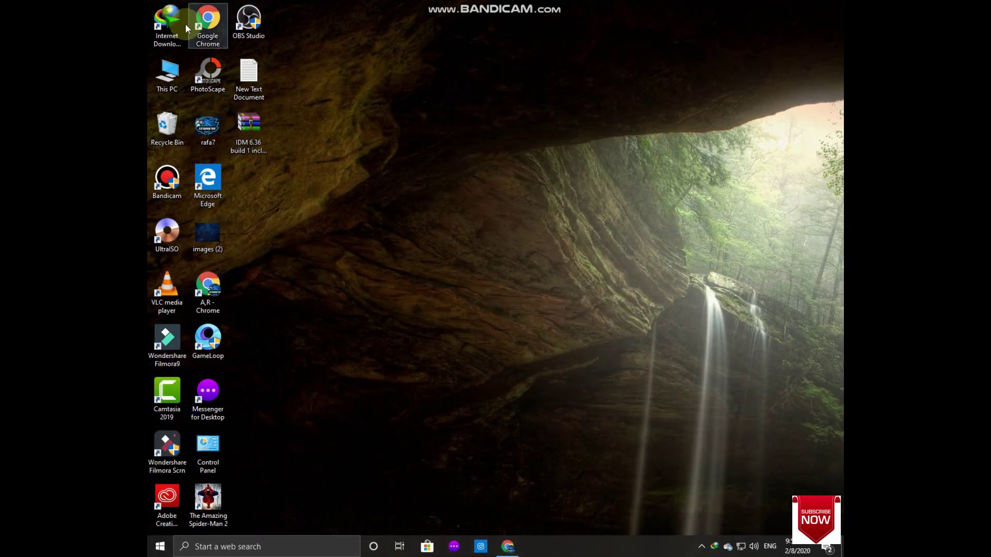
{"action": "double_click", "coordinate": [161, 23]}
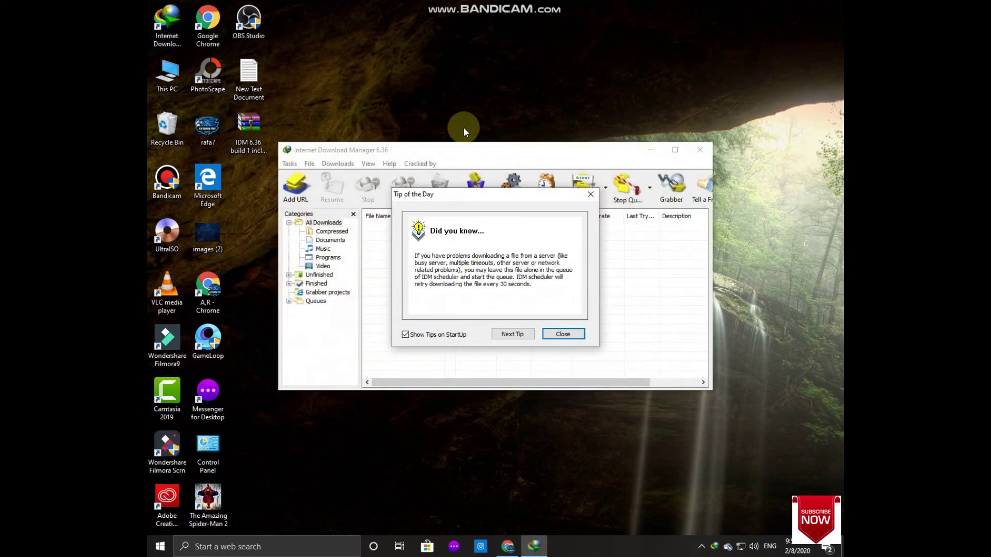
{"action": "left_click", "coordinate": [551, 334]}
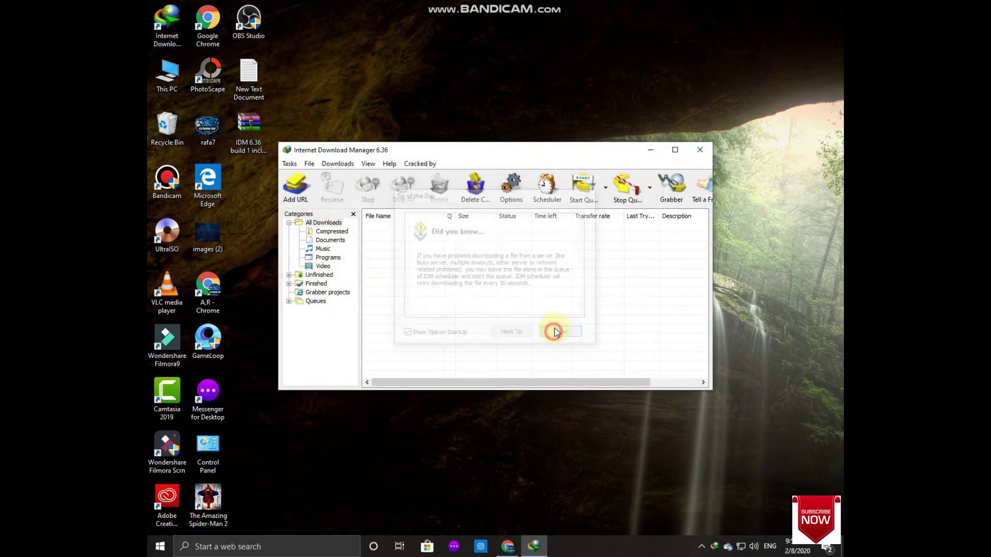
Step: Confirm IDM's 'Cracked by' credit, refresh the desktop, and close IDM
{"action": "left_click", "coordinate": [417, 166]}
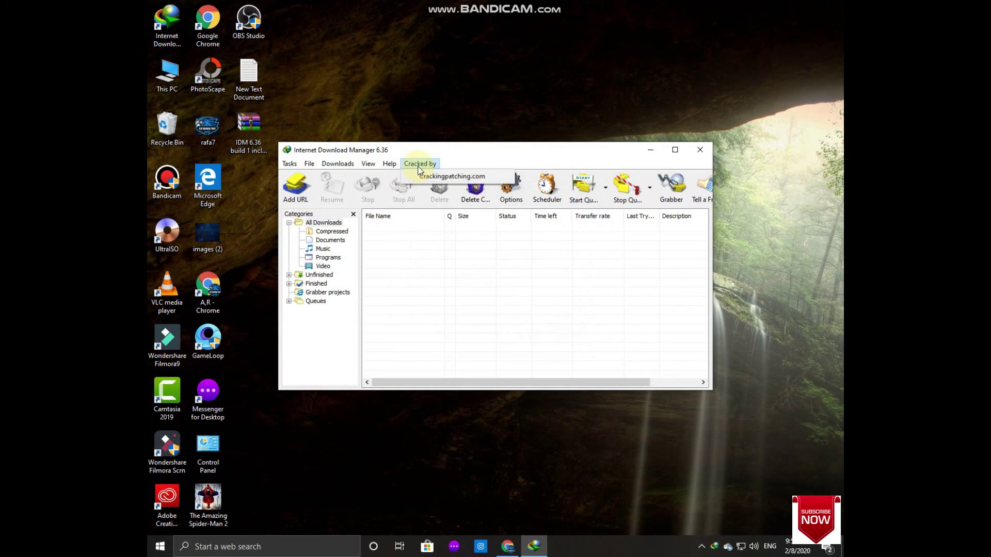
{"action": "right_click", "coordinate": [485, 86]}
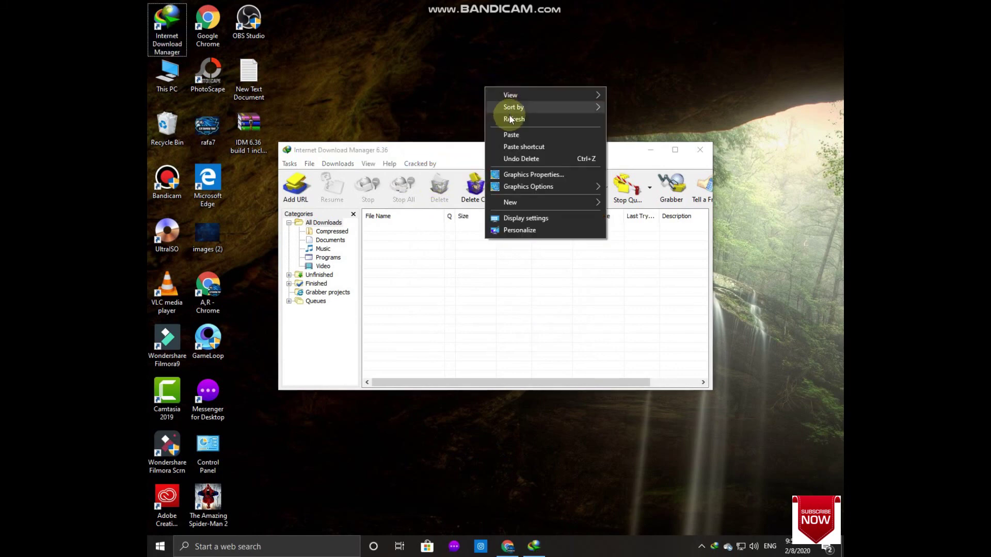
{"action": "left_click", "coordinate": [510, 118]}
{"action": "left_click", "coordinate": [700, 149]}
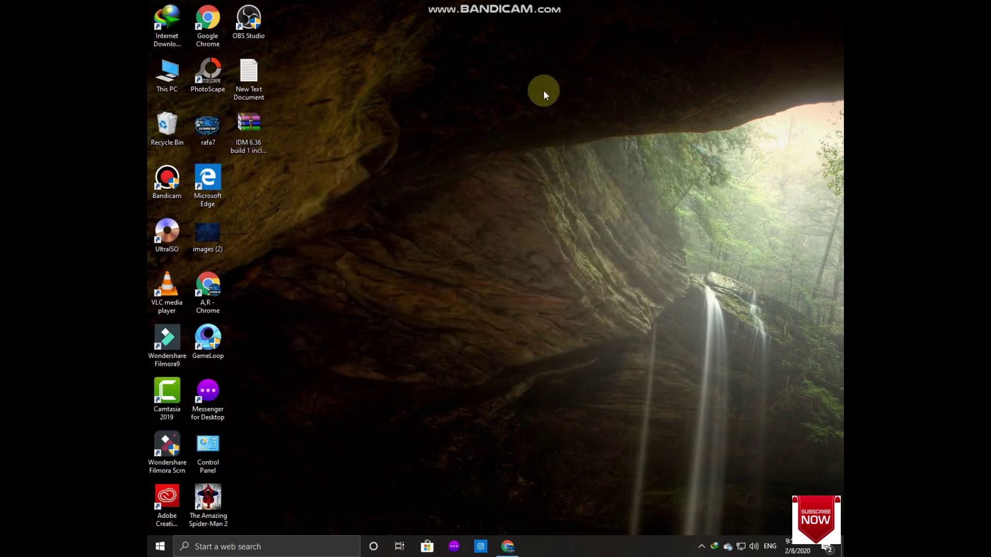